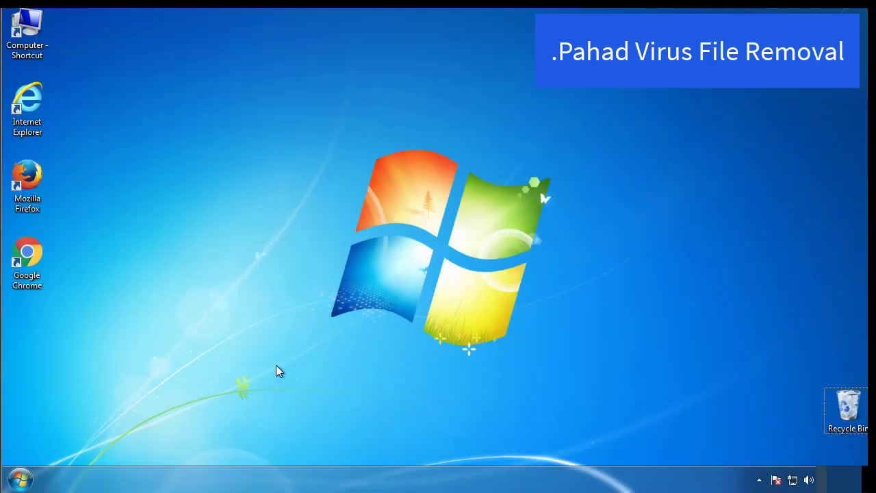
Enable Safe boot (Minimal) in msconfig's Boot tab and restart the computer
click(28, 479)
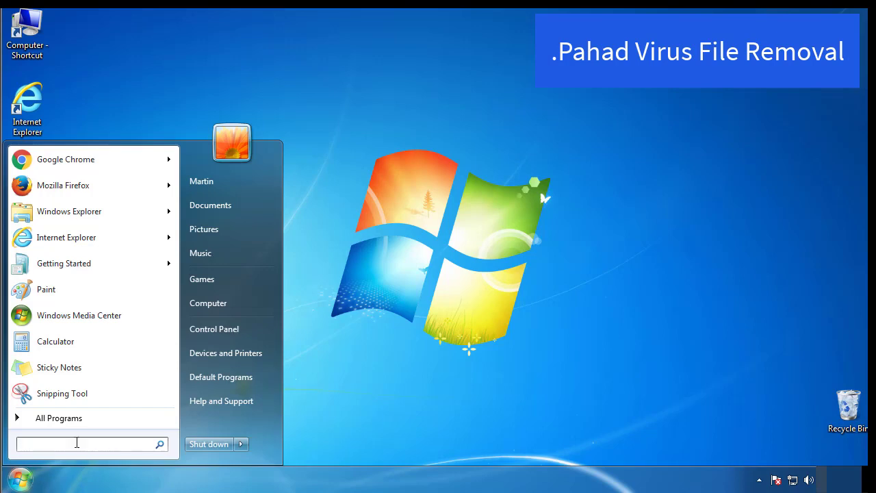
text(msconfig)
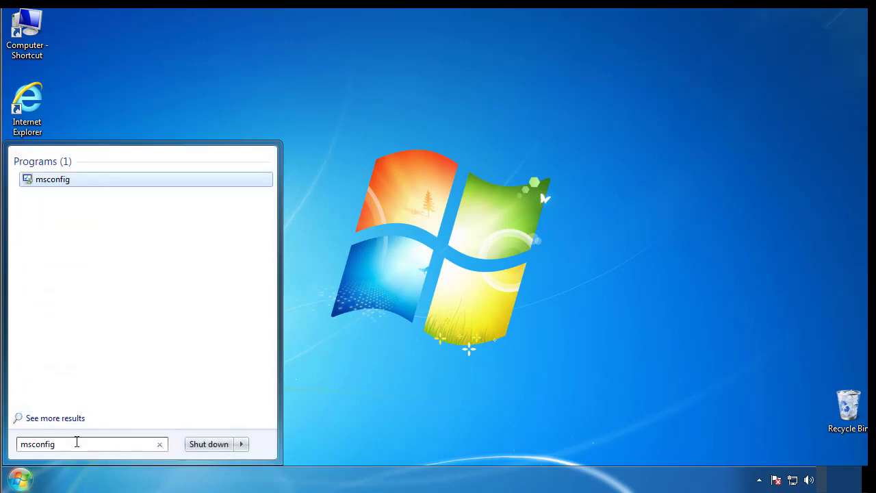
key(Return)
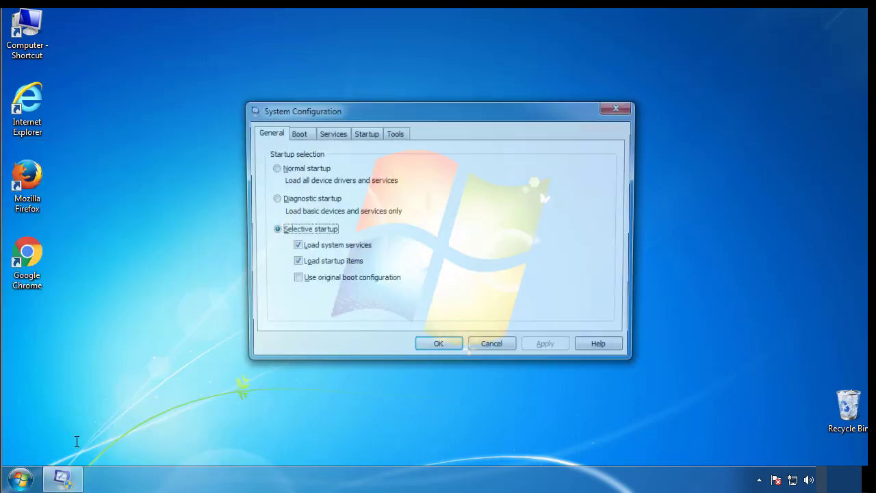
click(295, 135)
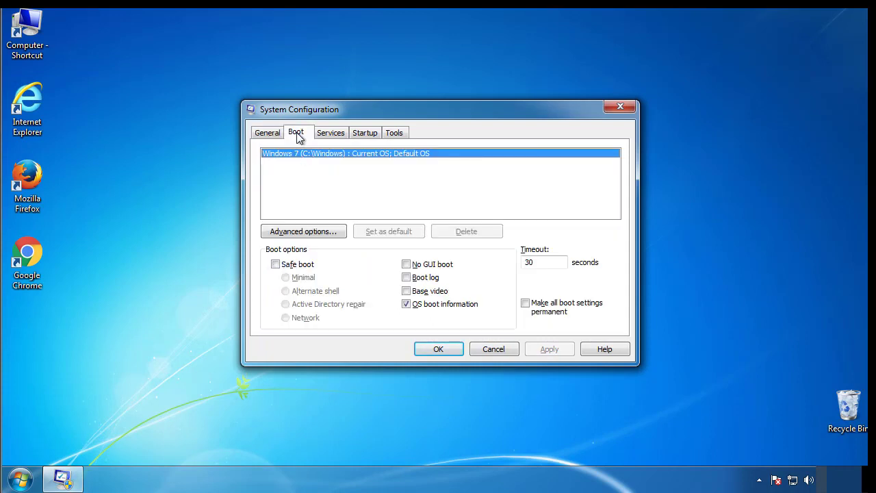
click(275, 264)
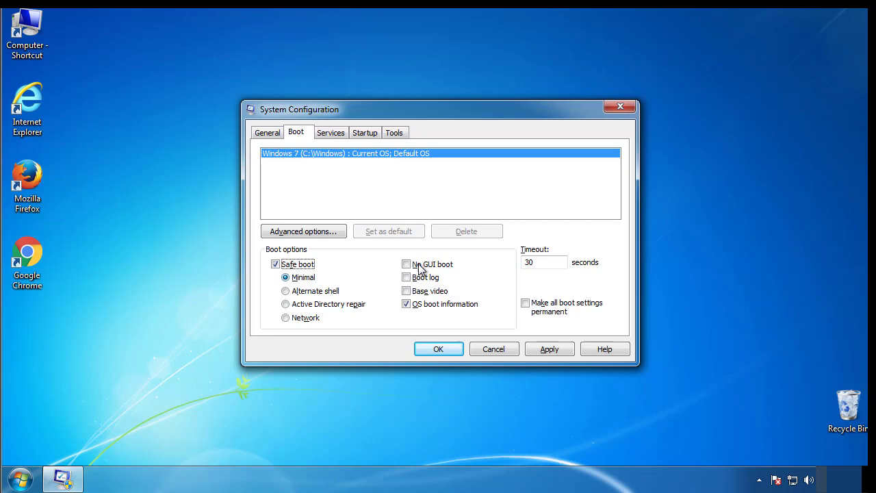
click(452, 354)
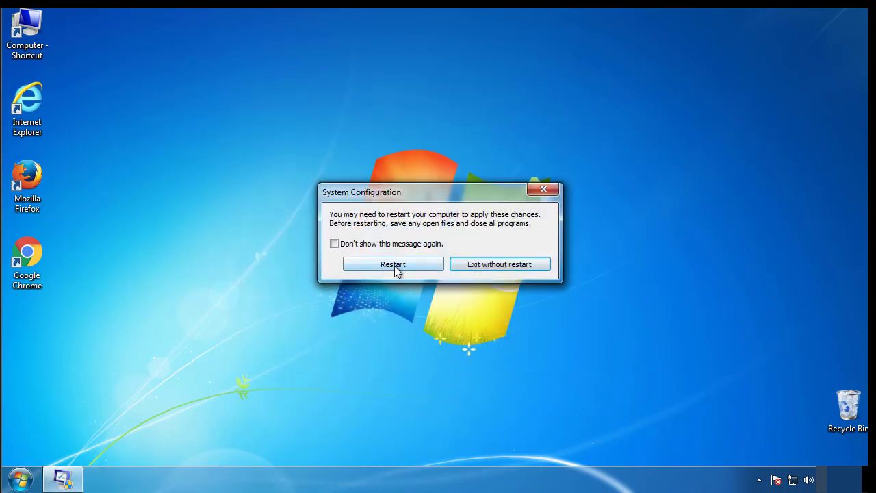
click(395, 267)
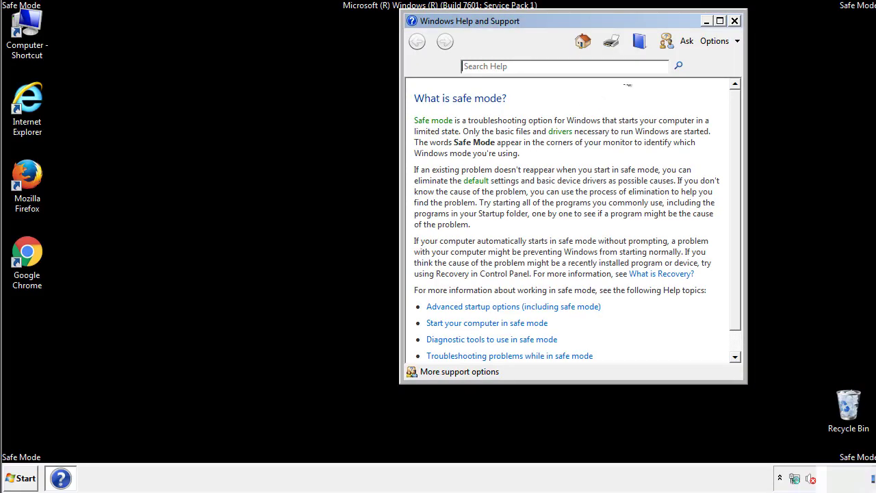
Set Folder Options to show hidden files, folders and drives, closing Help and Control Panel
click(735, 20)
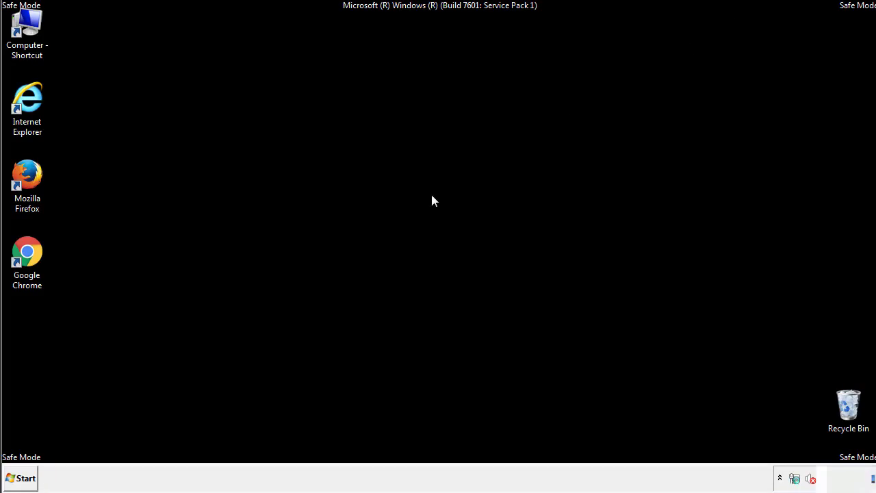
click(26, 477)
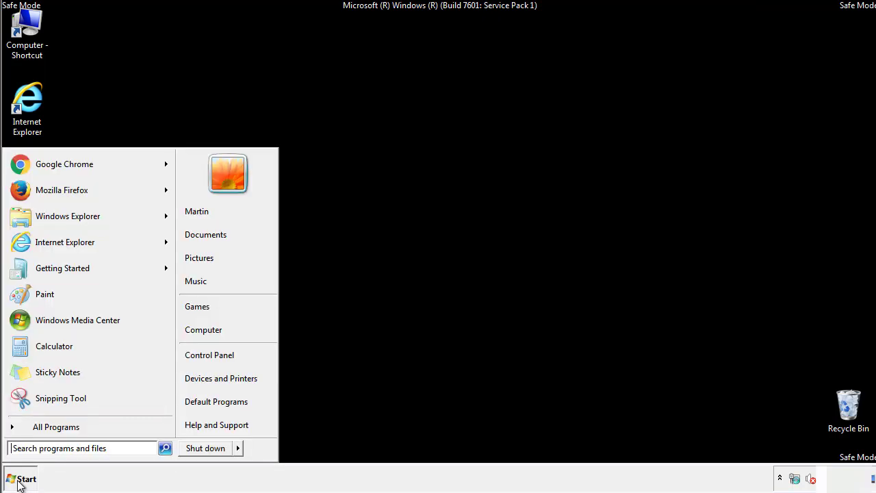
click(218, 353)
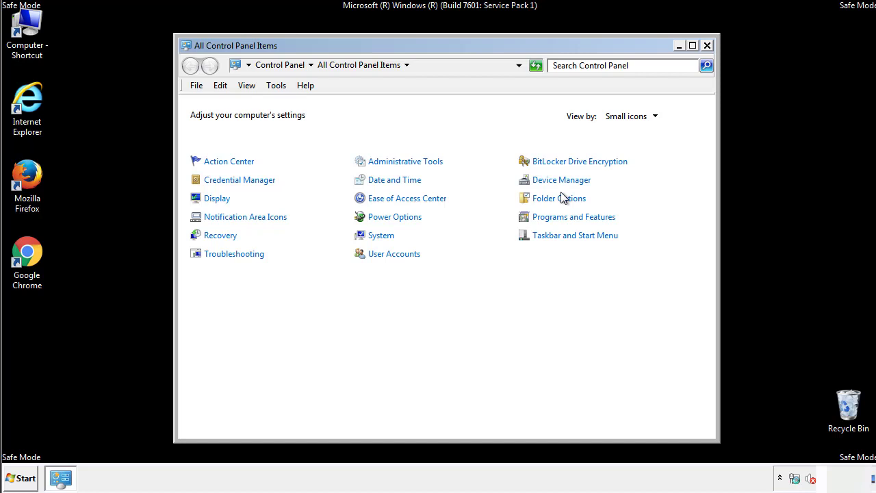
click(560, 199)
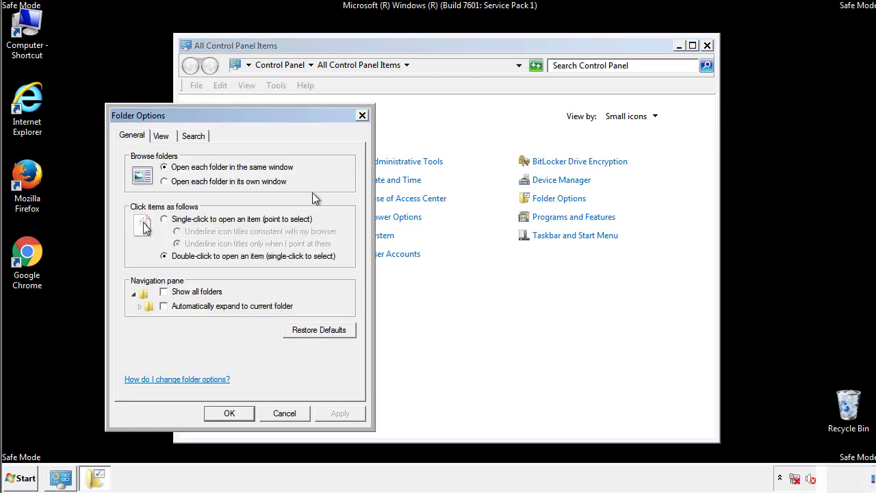
click(163, 139)
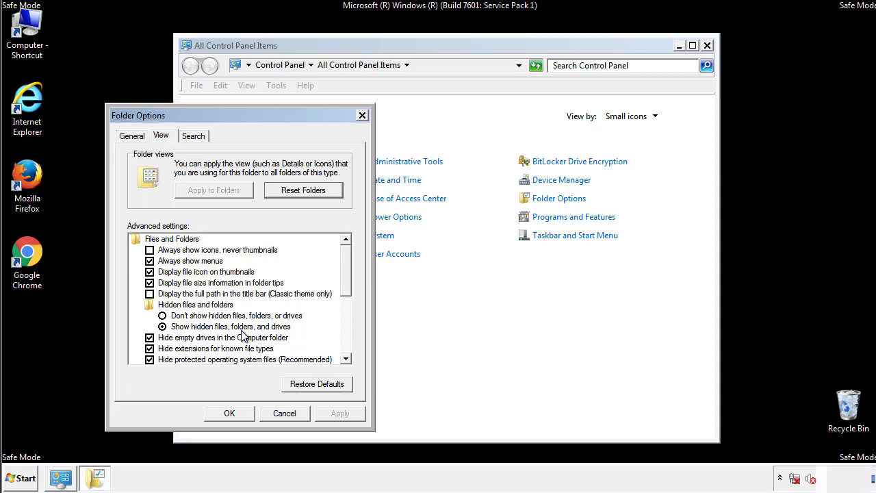
click(236, 411)
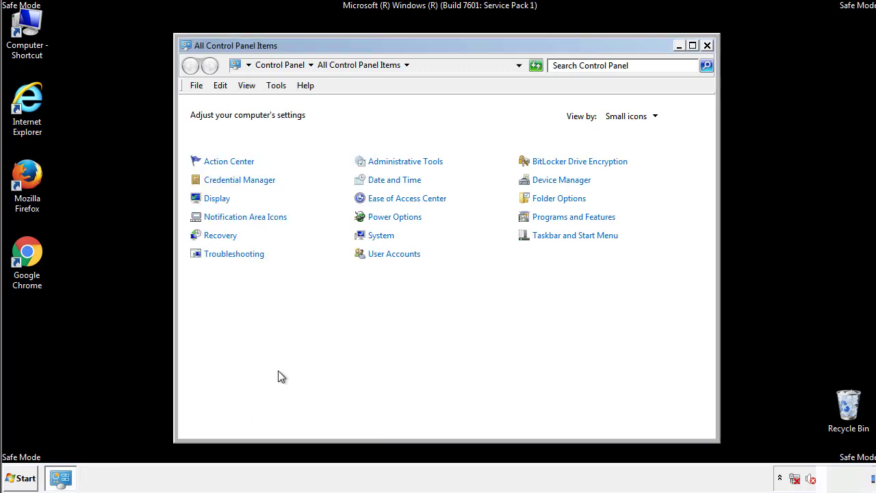
click(707, 45)
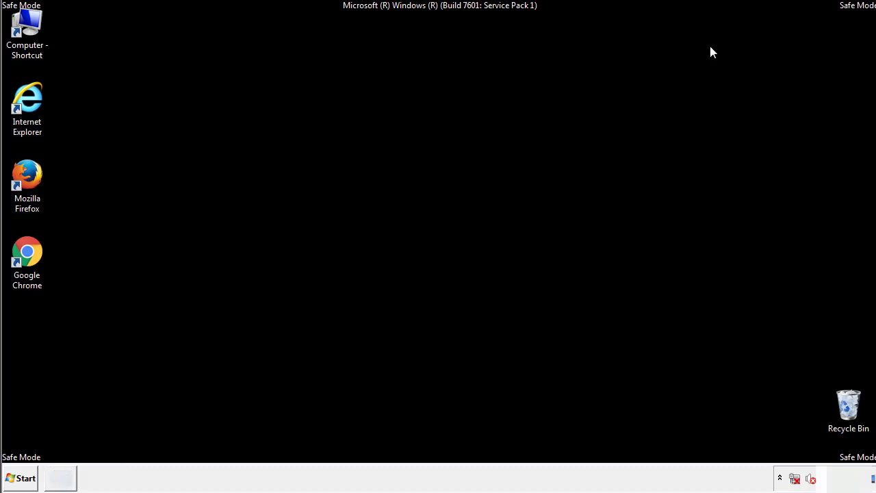
Browse Computer to C:\Windows\System32\drivers\etc and open the hosts file
double_click(27, 26)
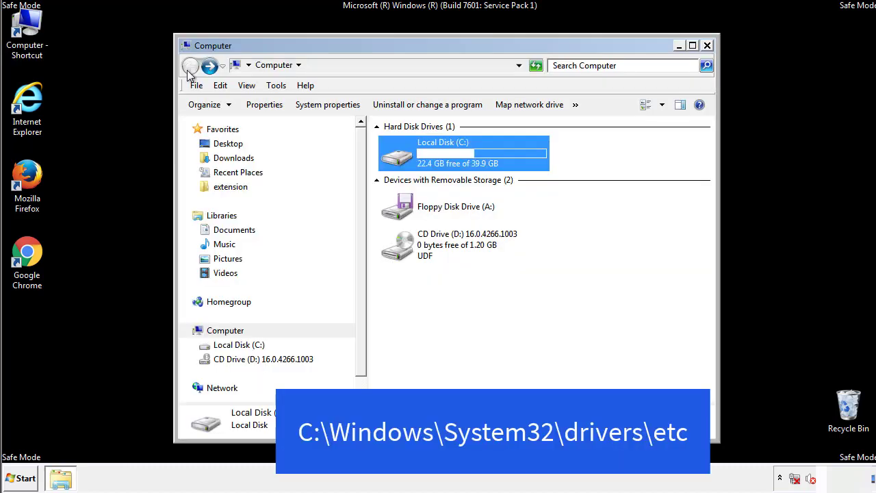
double_click(404, 159)
double_click(399, 249)
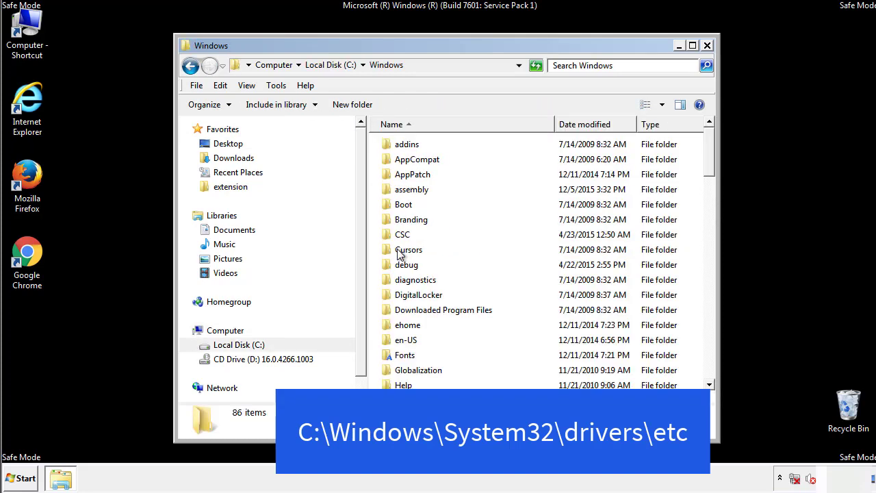
scroll(403, 309, down, 2)
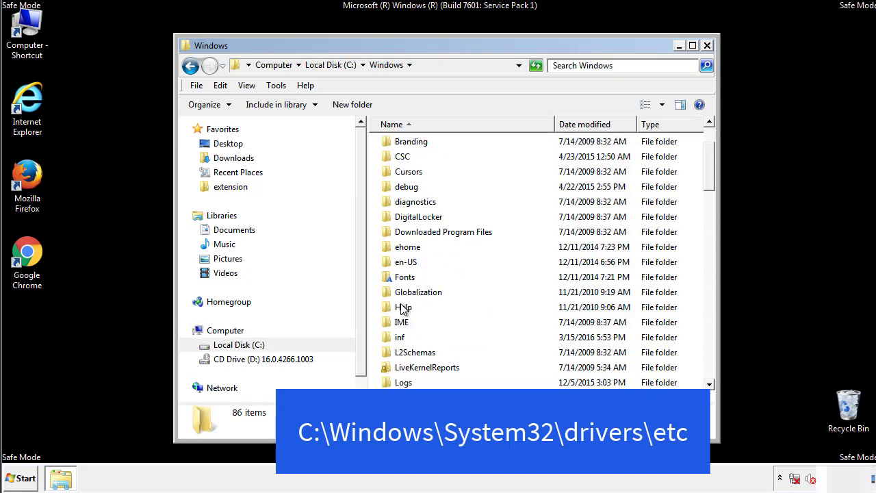
scroll(402, 310, down, 7)
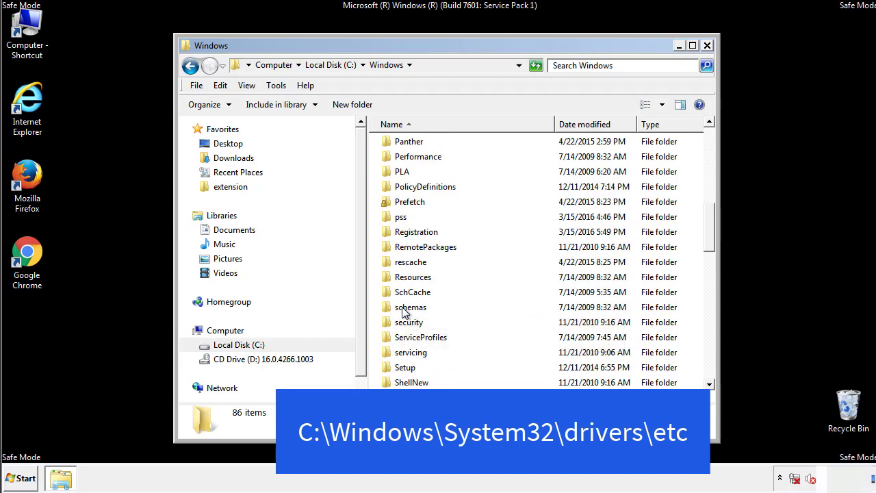
scroll(403, 310, down, 2)
double_click(415, 352)
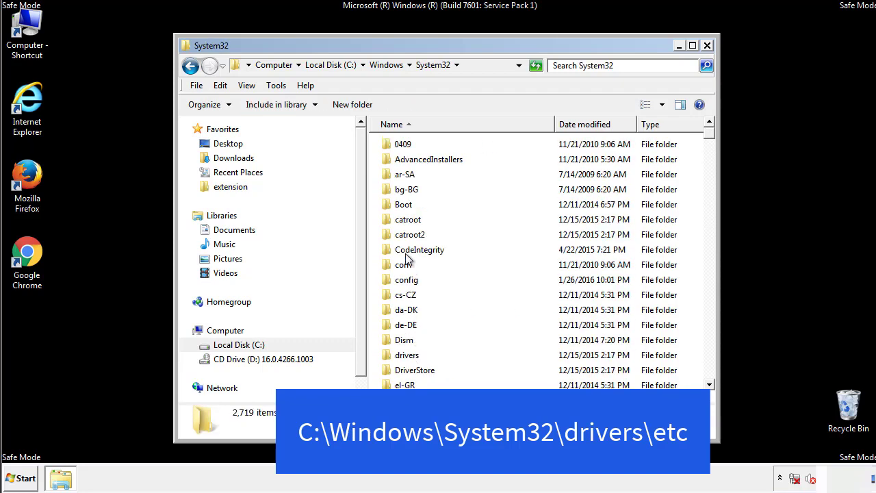
double_click(409, 356)
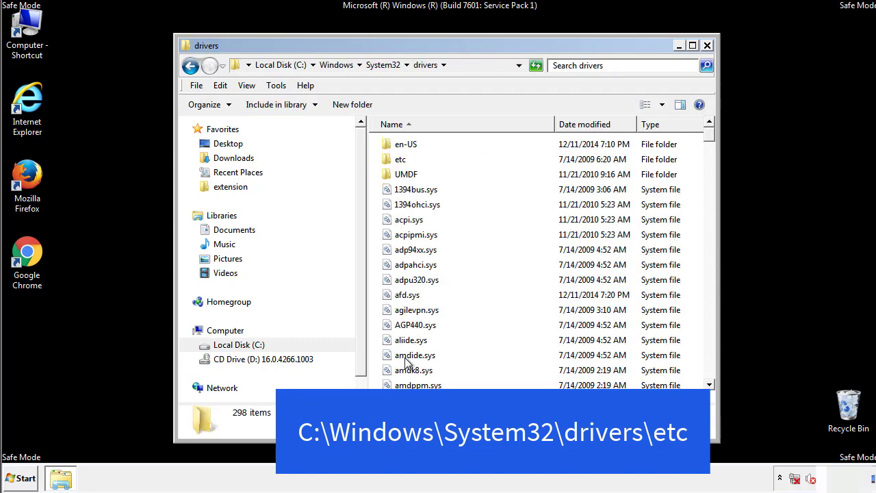
double_click(392, 164)
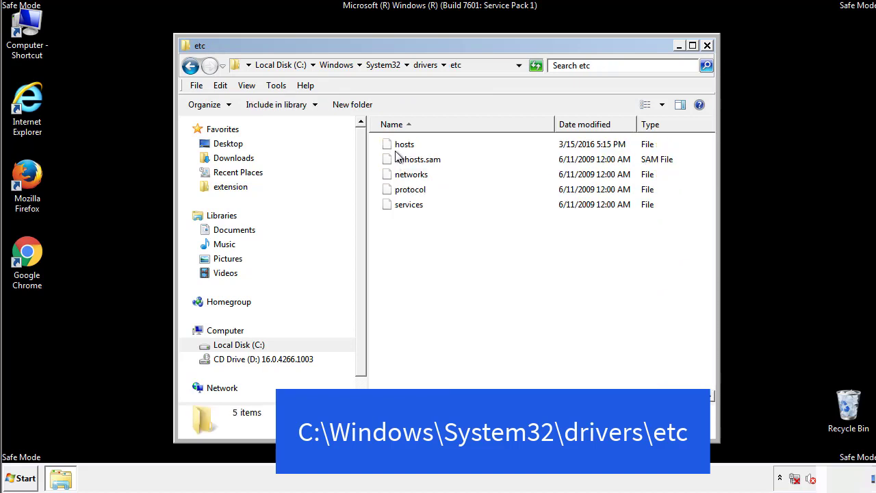
double_click(396, 145)
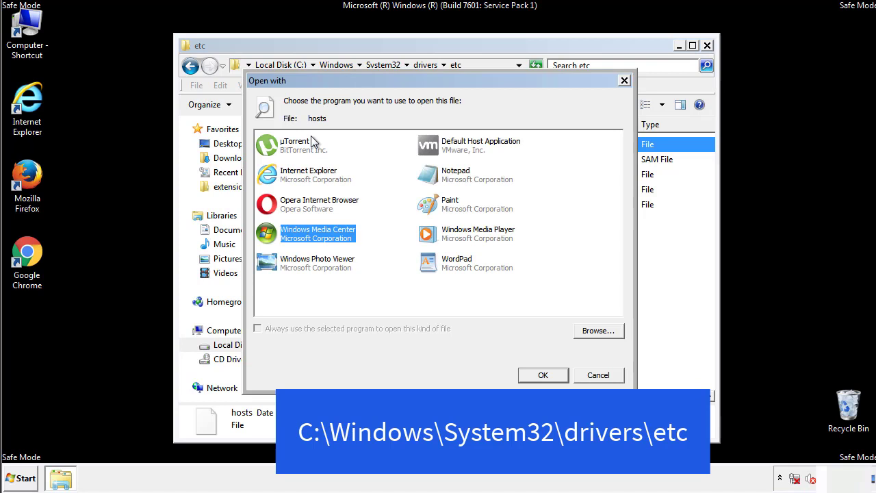
Open the hosts file in Notepad and bring its window fully on screen
click(444, 179)
click(542, 375)
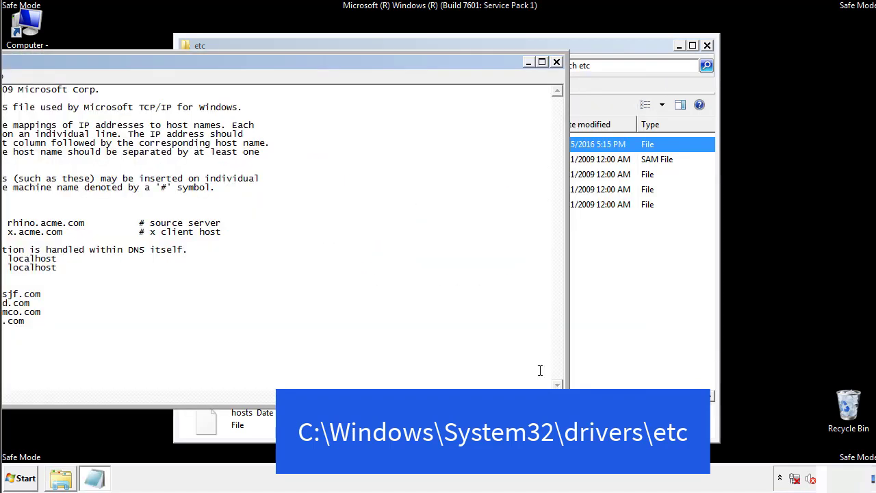
drag(358, 62, 557, 74)
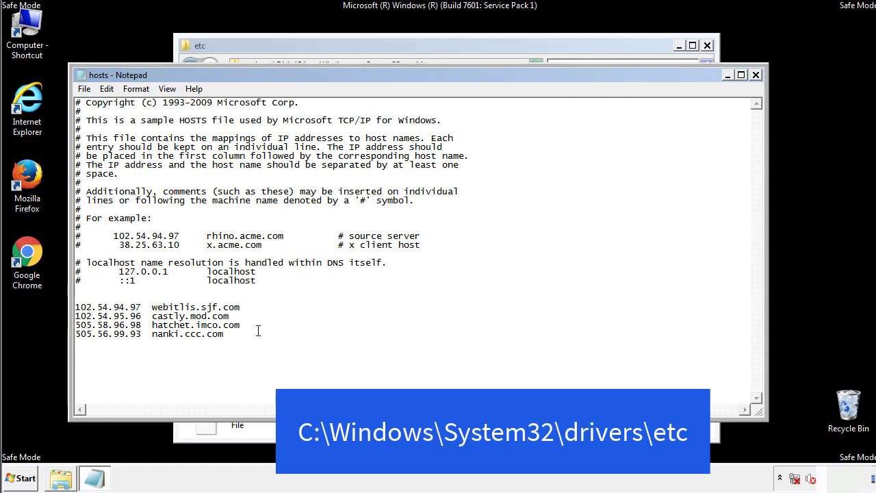
Delete the four host entries below the localhost lines and save hosts
drag(245, 335, 92, 303)
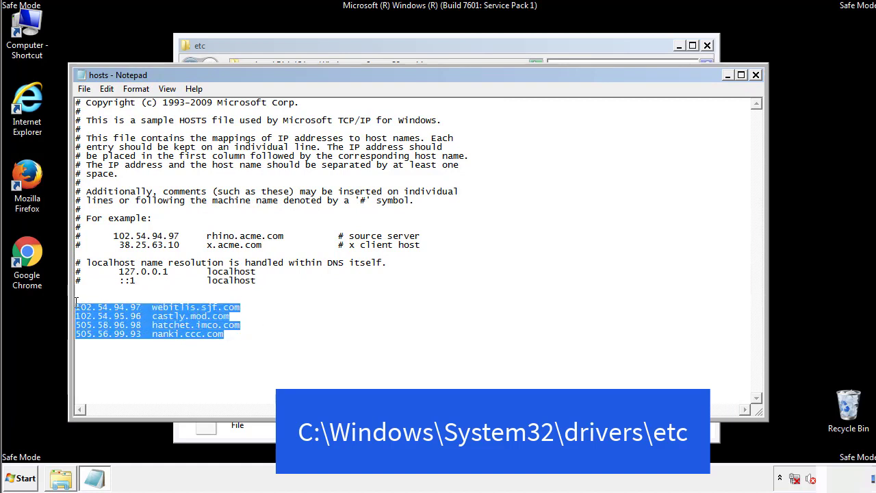
key(Delete)
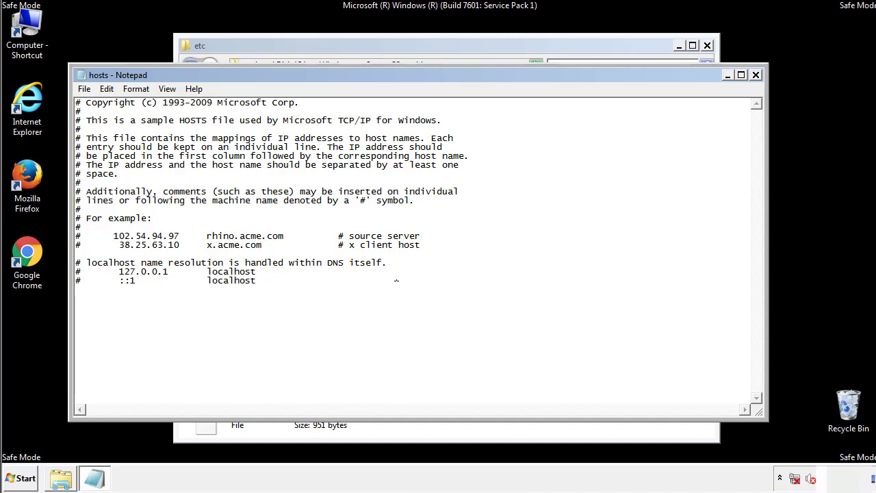
click(757, 75)
click(386, 249)
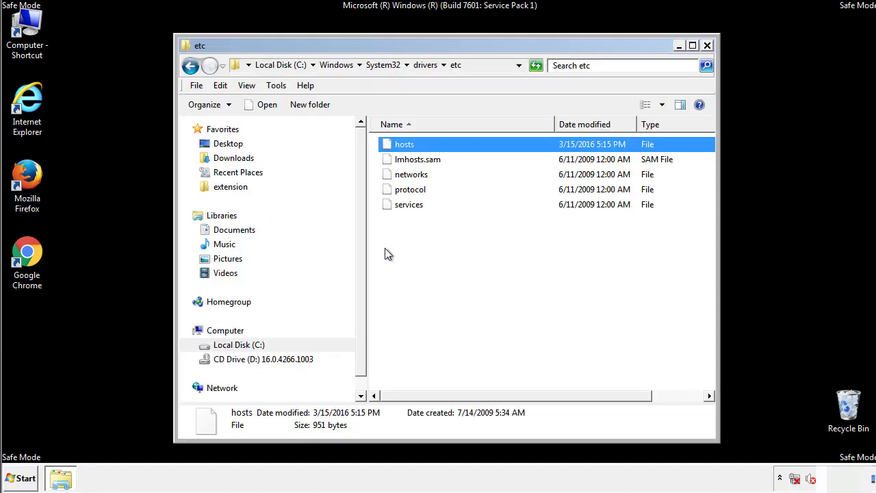
Close the etc window and open the Startup folder from All Programs
click(707, 45)
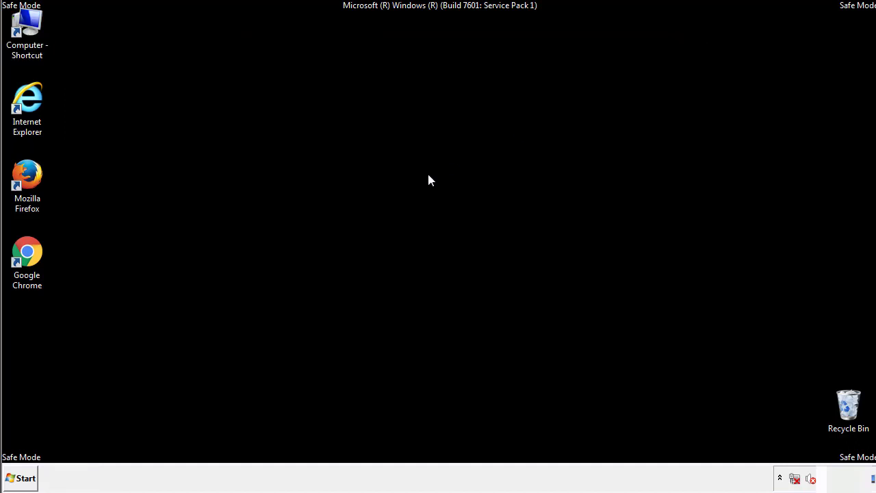
click(21, 478)
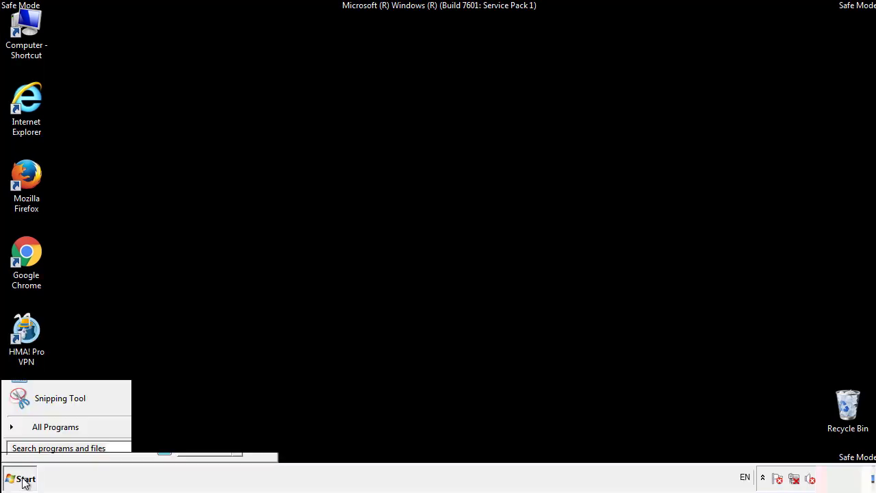
click(39, 427)
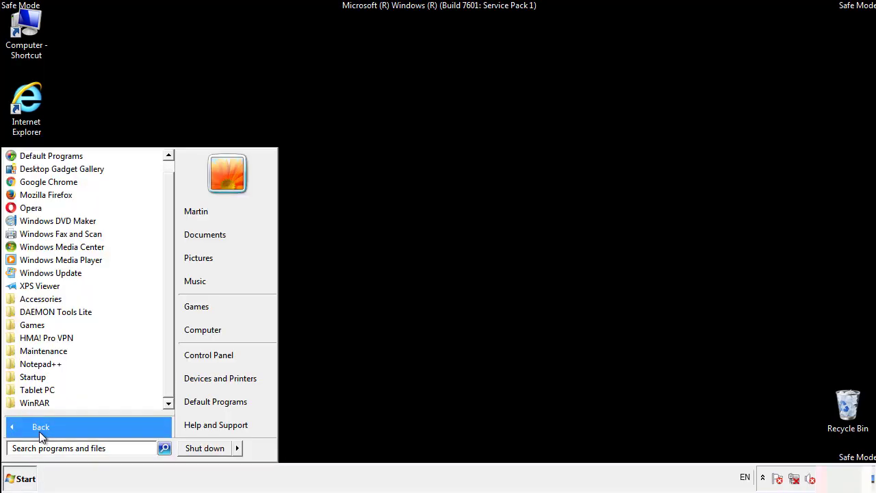
right_click(34, 376)
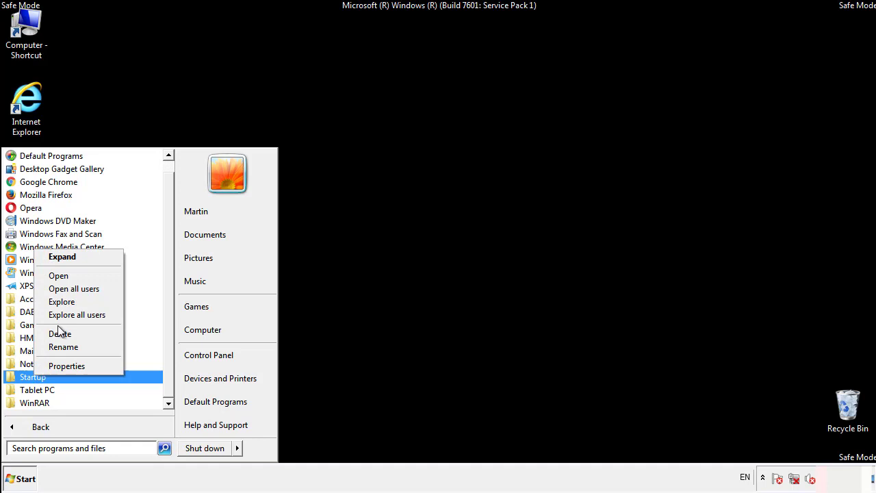
click(66, 275)
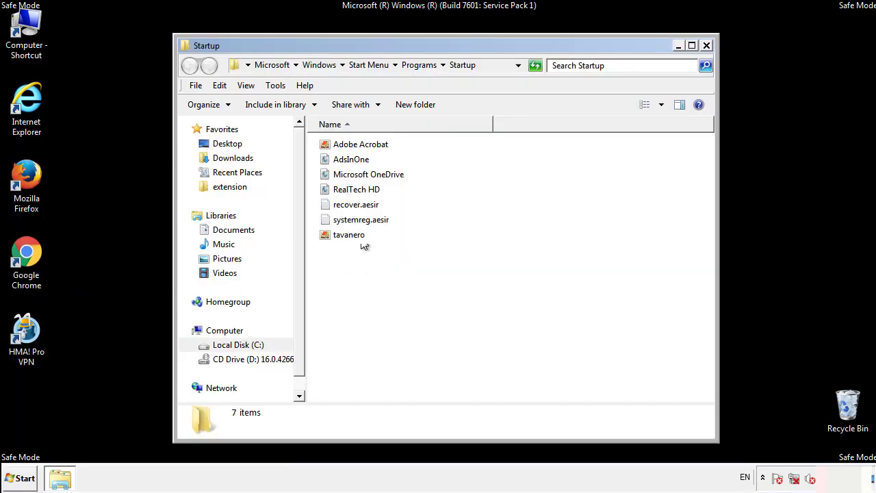
Delete AdsInOne, recover.aesir, systemreg.aesir and tavanero from Startup, then close the folder
click(357, 162)
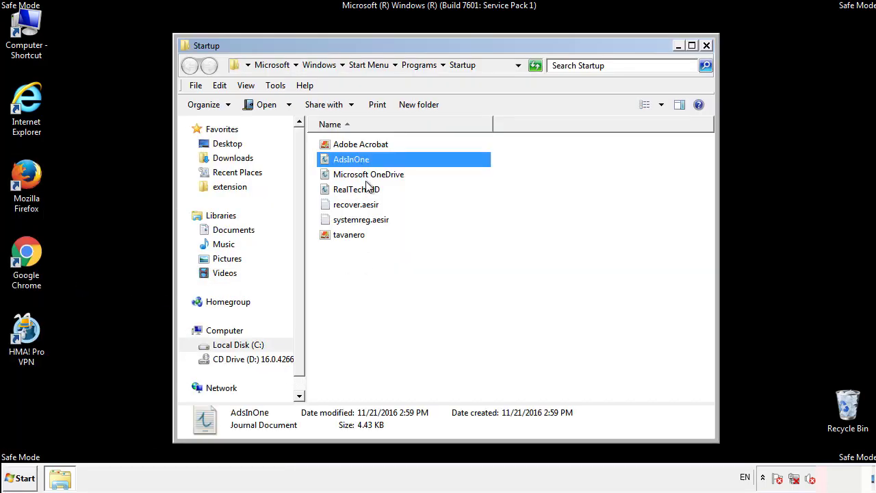
ctrl+click(356, 204)
ctrl+click(366, 219)
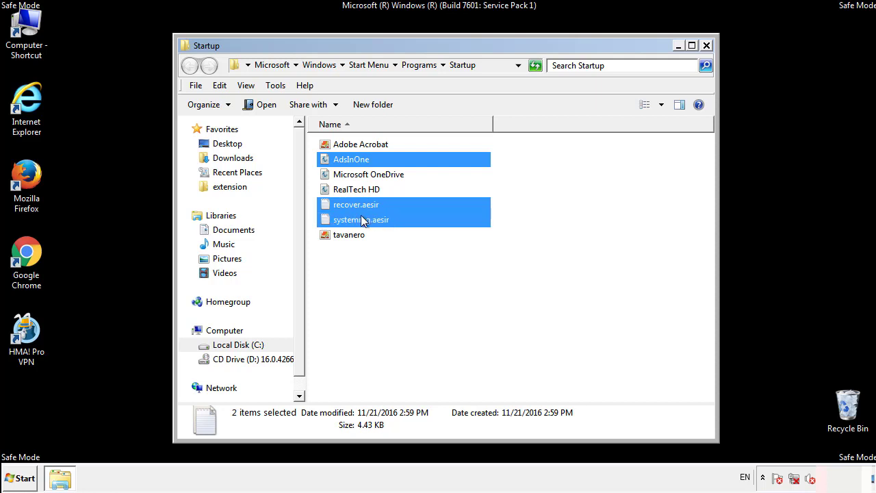
ctrl+click(350, 234)
right_click(346, 235)
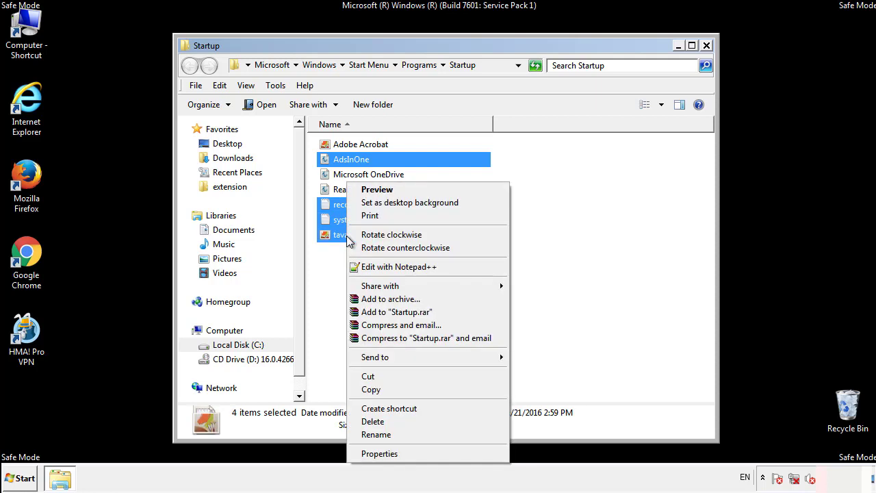
click(373, 421)
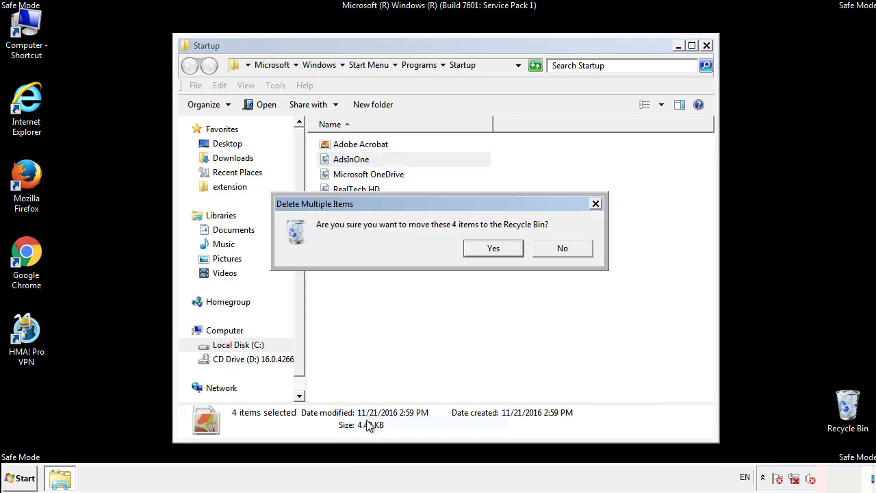
click(481, 248)
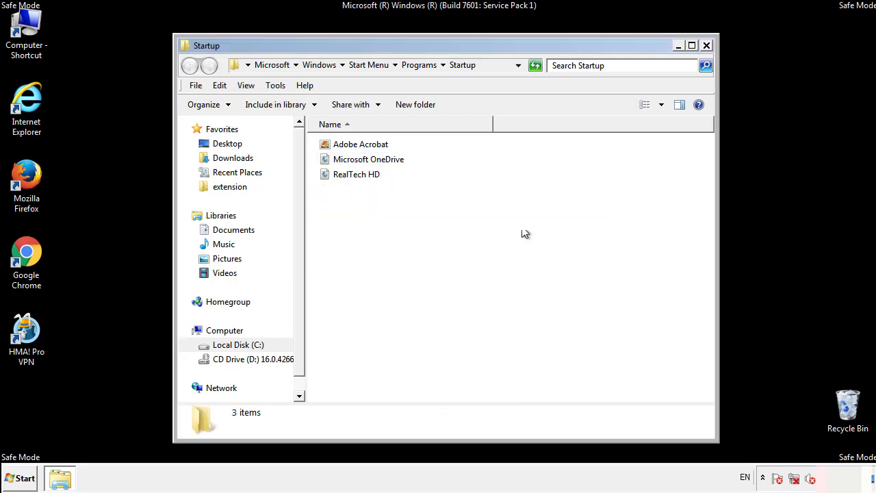
click(709, 51)
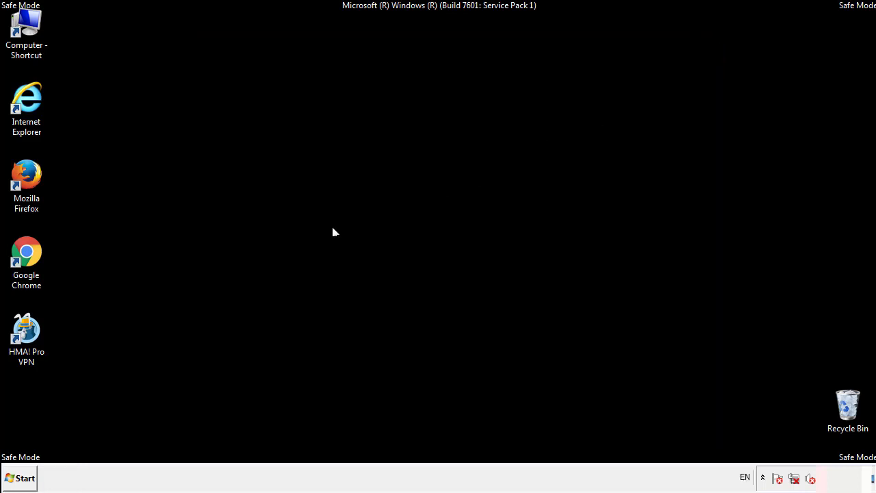
Launch Registry Editor by searching regedit from the Start menu
click(21, 481)
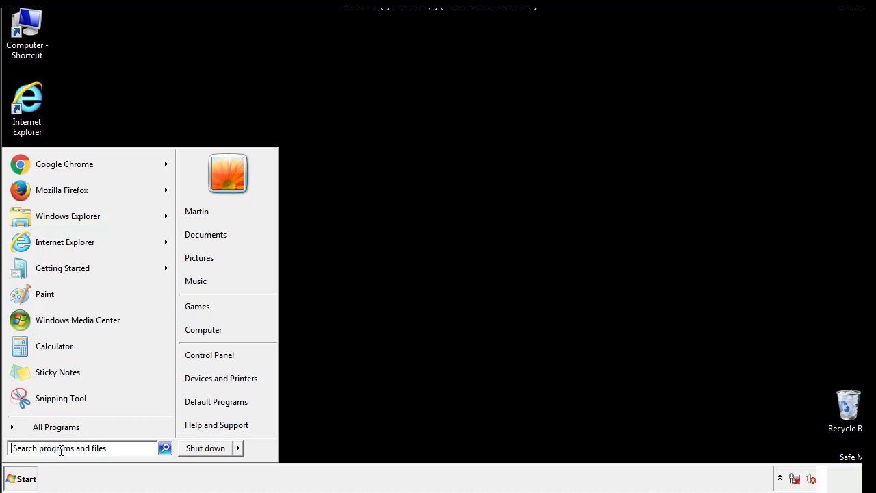
text(reged)
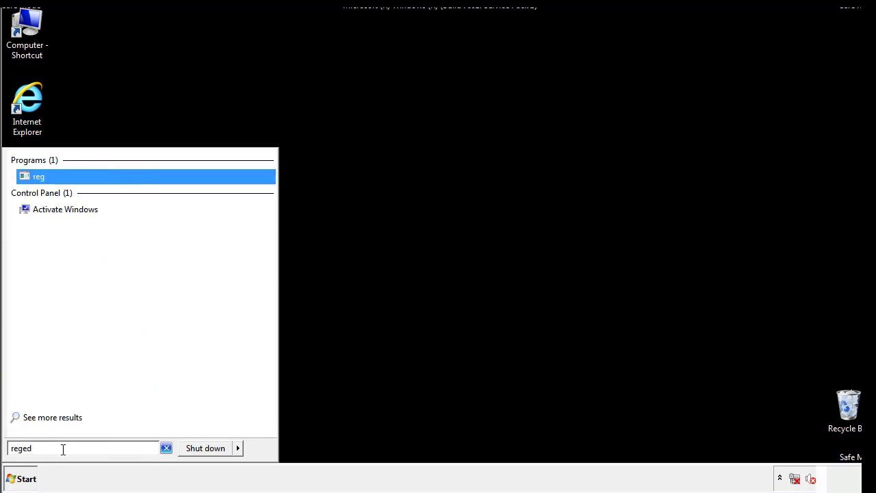
text(it)
key(Return)
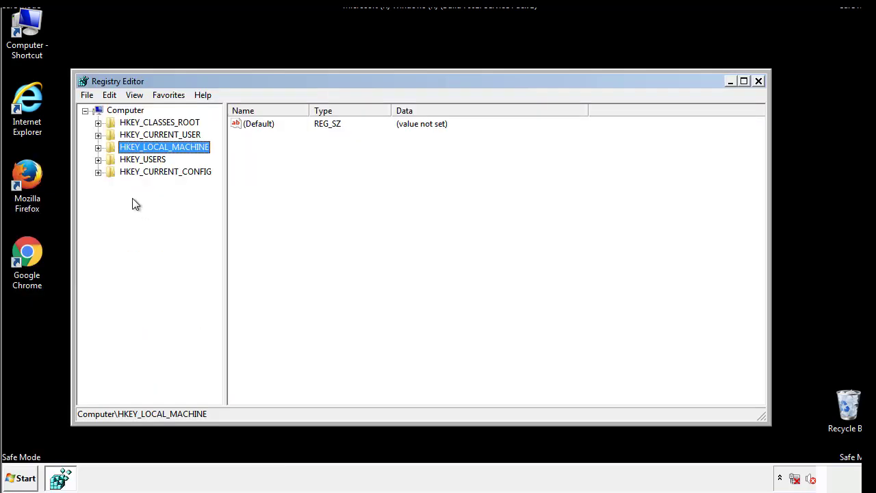
Navigate to HKEY_LOCAL_MACHINE\SOFTWARE\Microsoft\Windows\CurrentVersion\Run
click(98, 147)
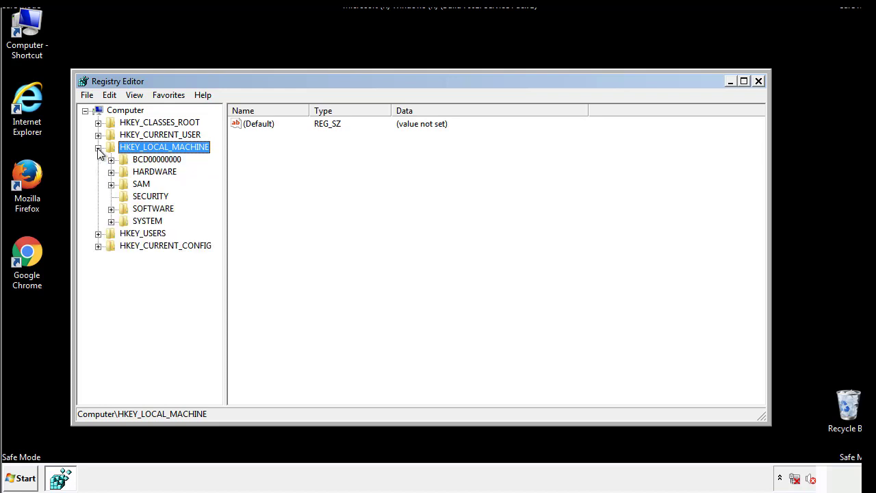
click(110, 208)
drag(216, 202, 217, 226)
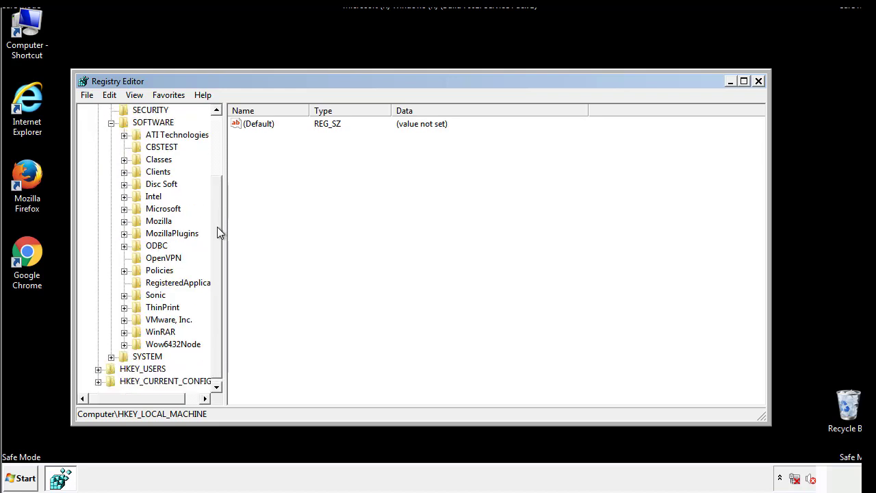
click(124, 209)
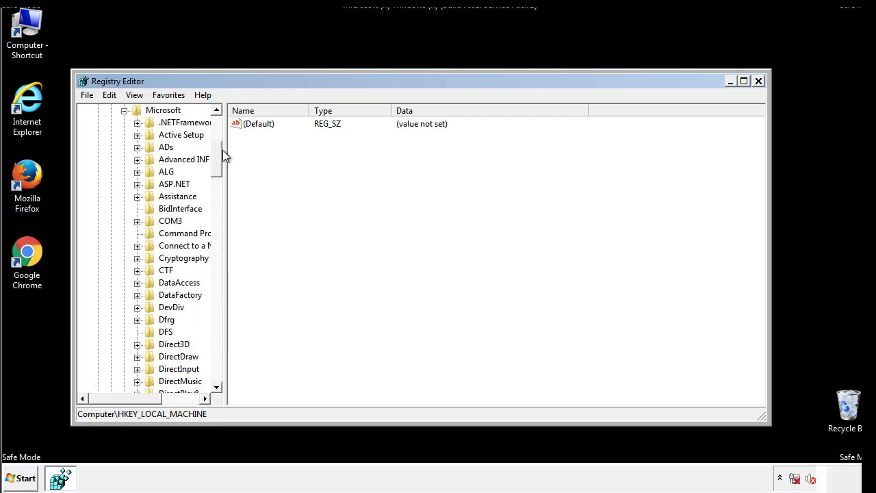
drag(216, 168, 218, 347)
click(138, 209)
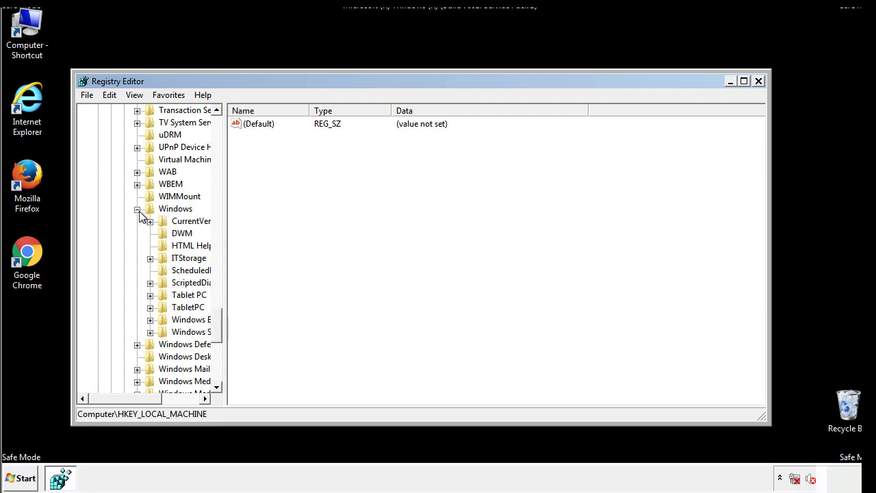
drag(120, 399, 140, 402)
click(115, 221)
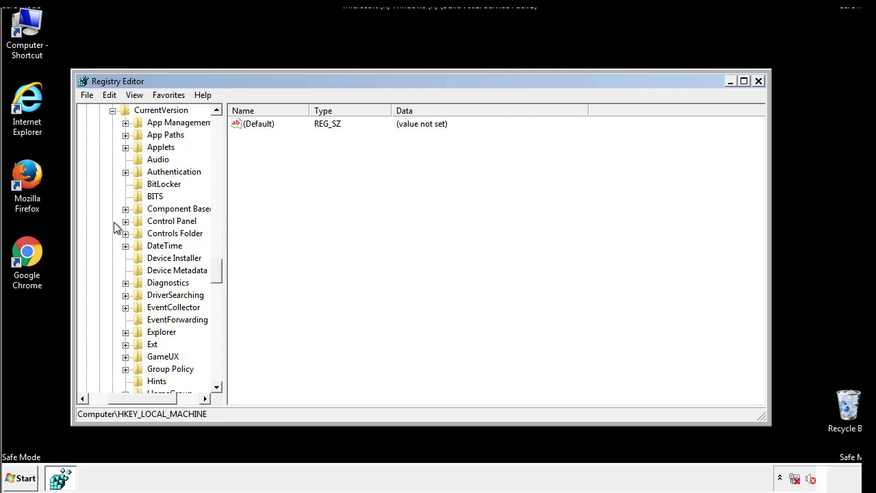
drag(222, 270, 216, 318)
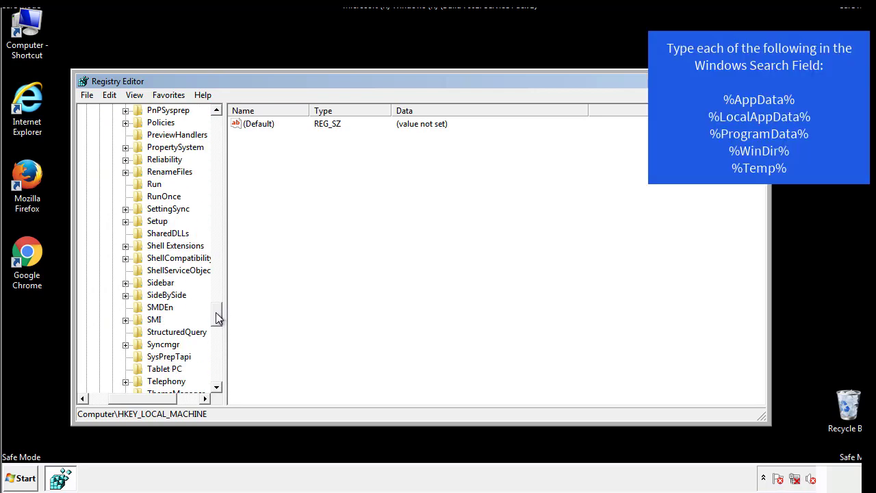
click(150, 185)
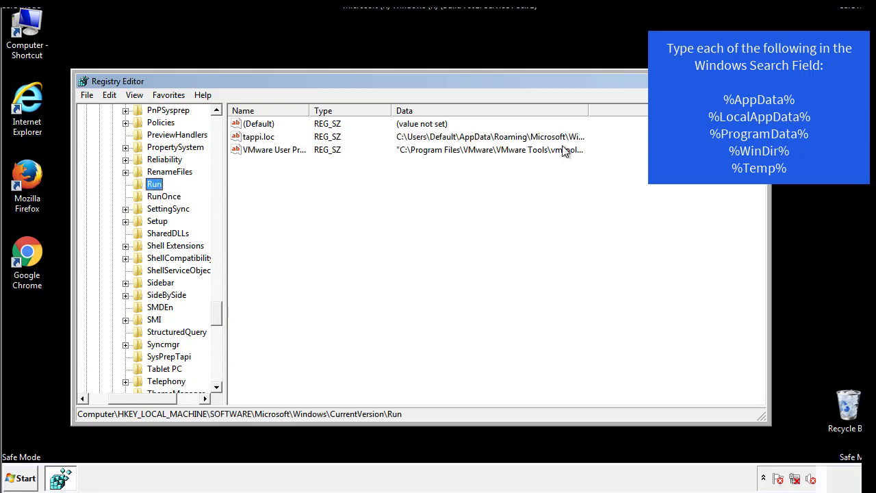
Delete the tappi.loc value from the Run key and confirm
click(259, 141)
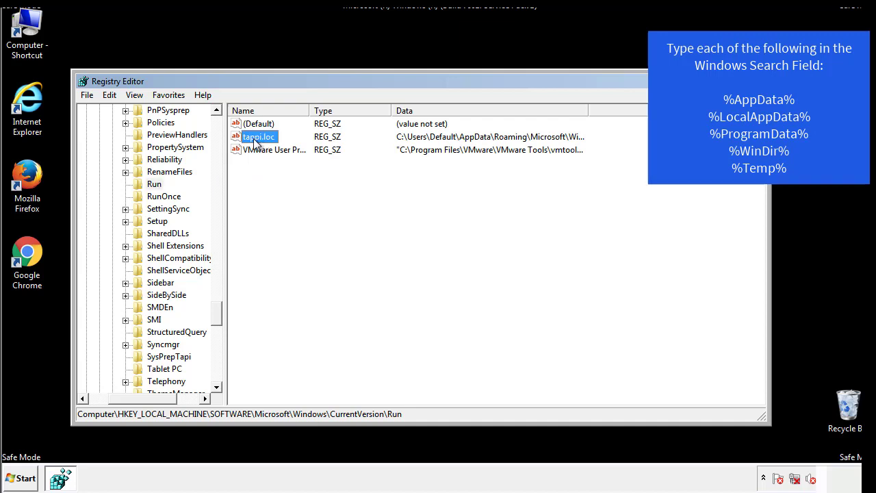
right_click(254, 141)
click(273, 178)
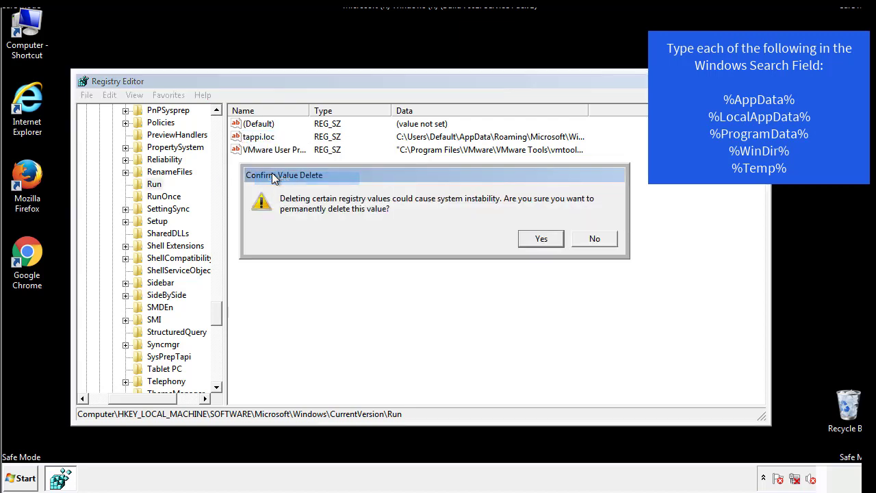
click(533, 241)
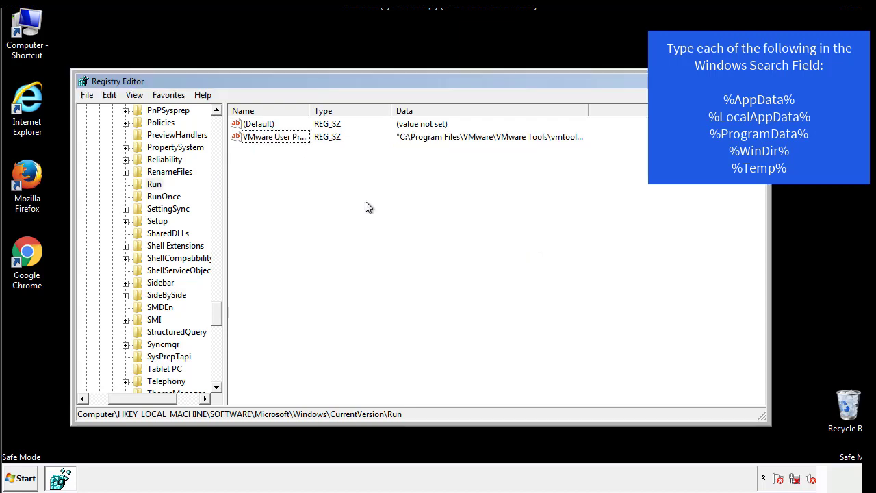
Collapse HKEY_LOCAL_MACHINE and expand HKEY_CURRENT_USER\Software
drag(215, 309, 216, 380)
drag(144, 399, 107, 399)
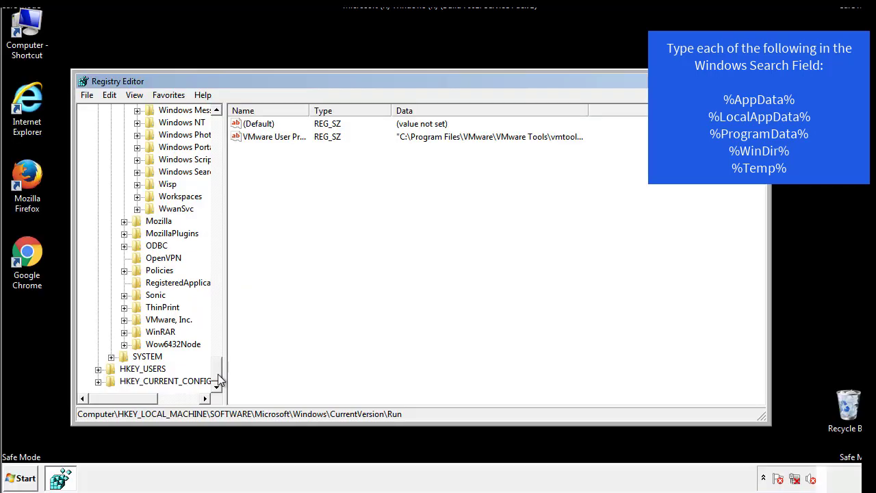
drag(217, 373, 223, 134)
click(98, 147)
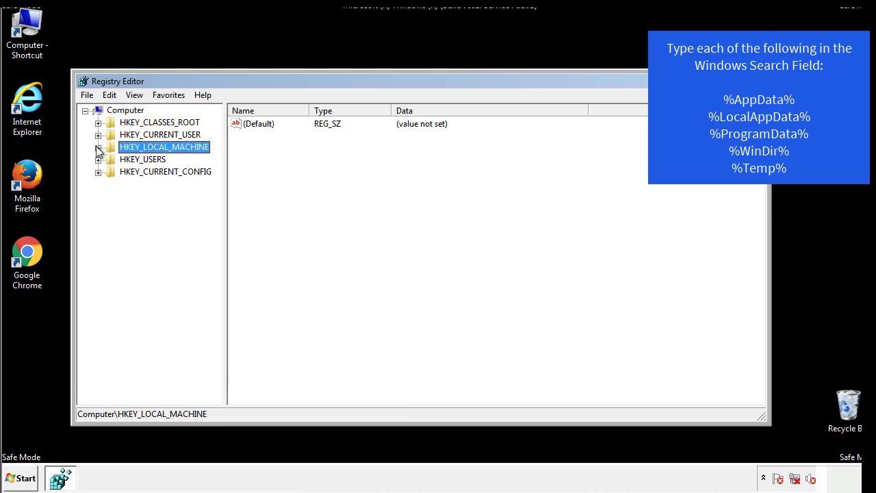
click(98, 135)
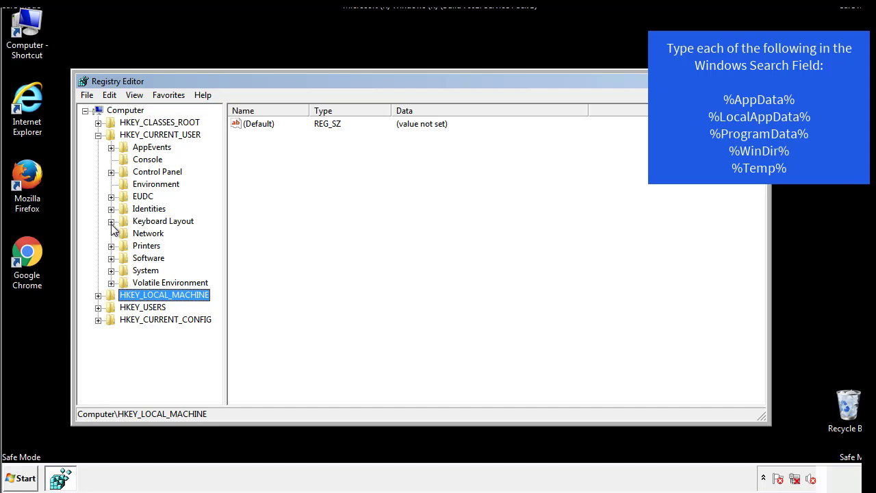
click(111, 258)
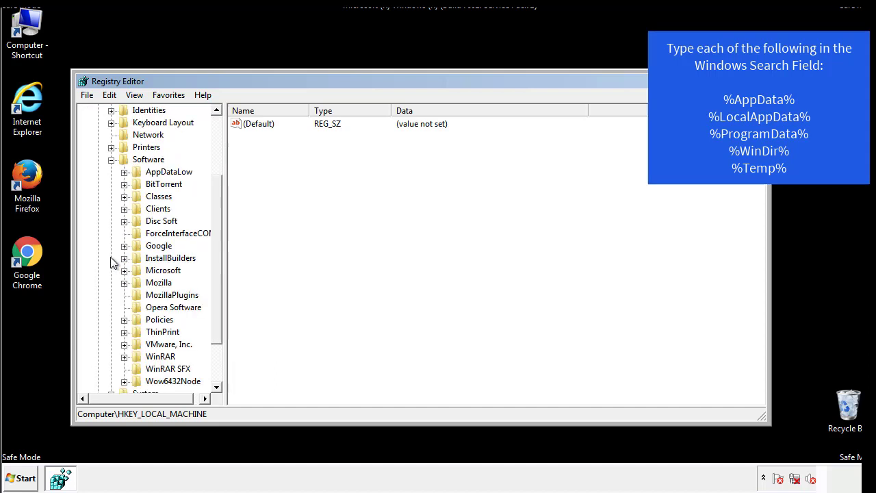
Expand Microsoft\Windows\CurrentVersion and open the current user's Run key
drag(215, 249, 215, 261)
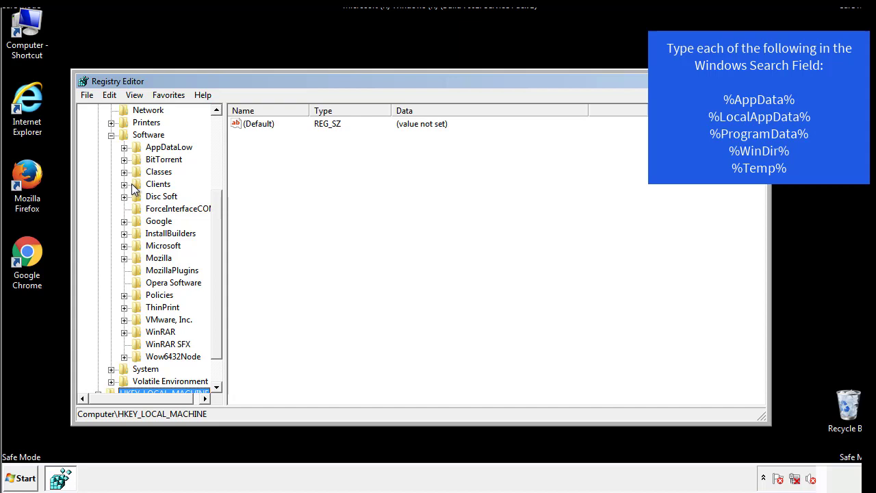
click(124, 247)
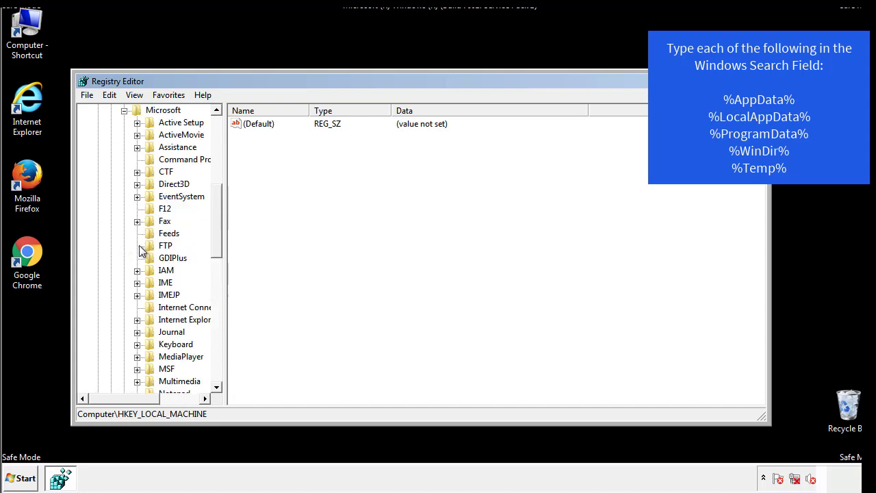
drag(215, 200, 216, 285)
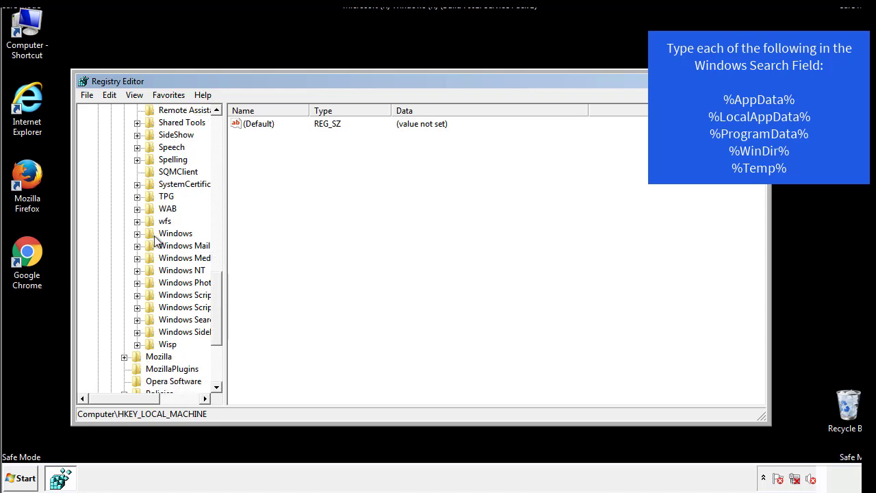
click(136, 233)
click(150, 245)
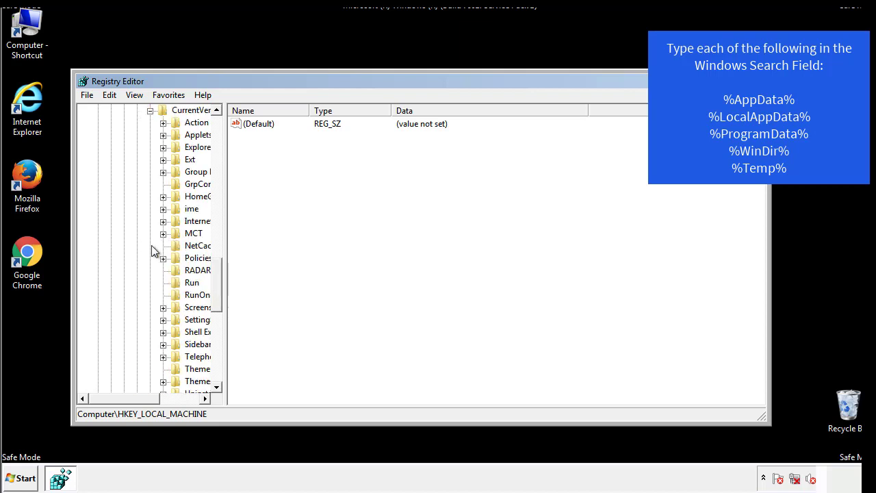
drag(135, 398, 154, 399)
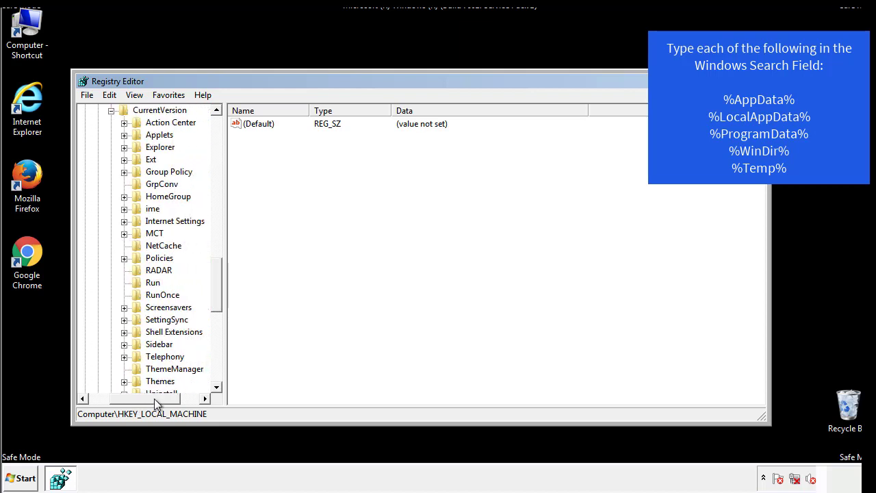
click(152, 282)
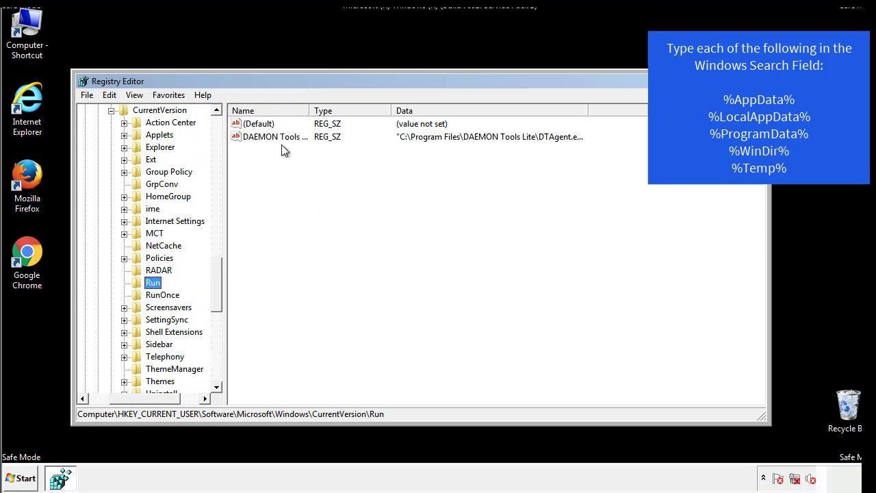
Check Run lists only (Default) and DAEMON Tools Lite, then collapse Windows and scroll up
click(373, 158)
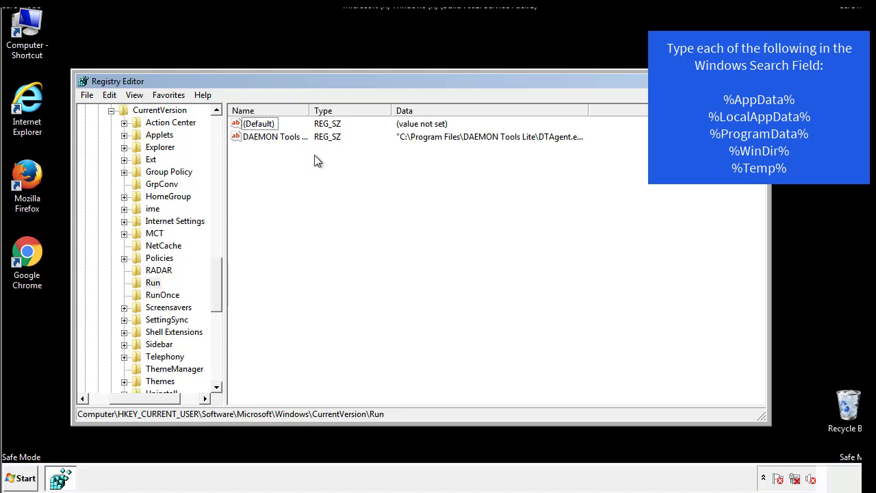
drag(146, 397, 124, 397)
drag(219, 297, 216, 285)
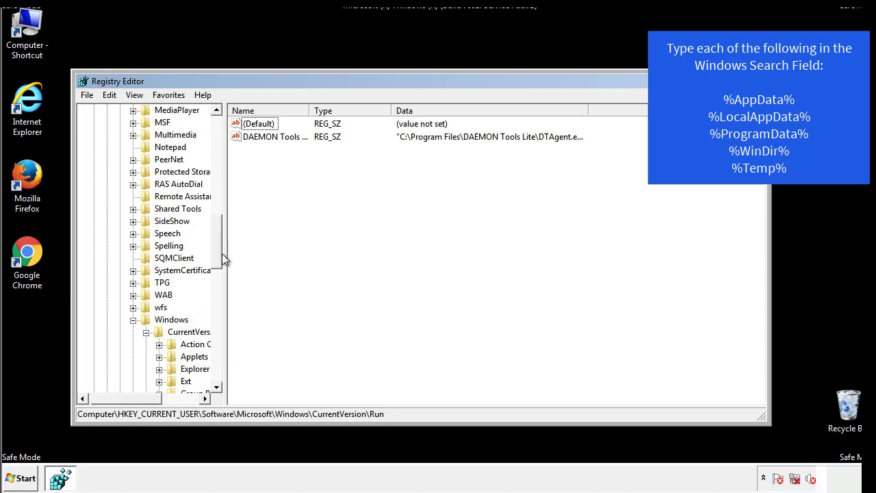
click(134, 321)
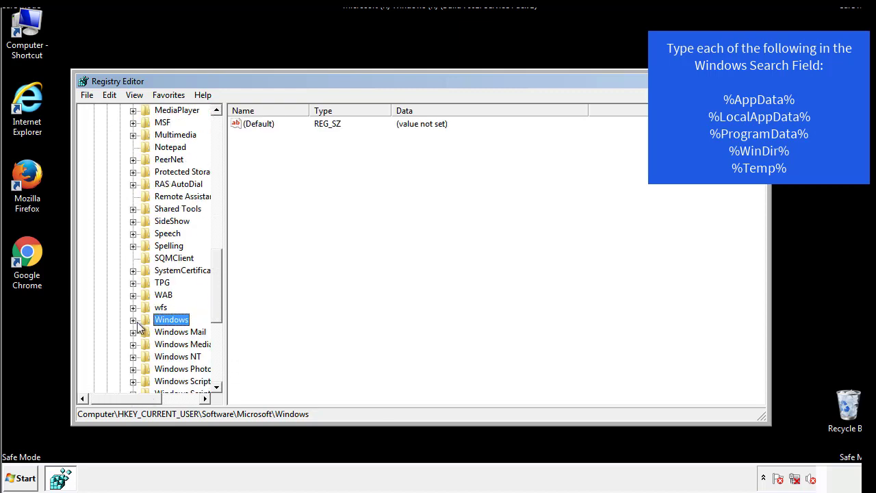
drag(219, 305, 220, 169)
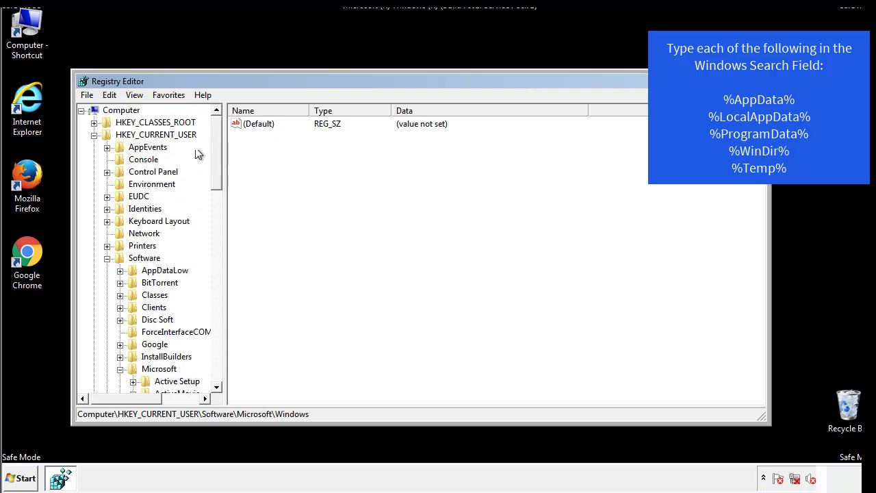
Search the registry with Edit > Find for %temp%, landing on VolumeCaches\Temporary Files
click(111, 95)
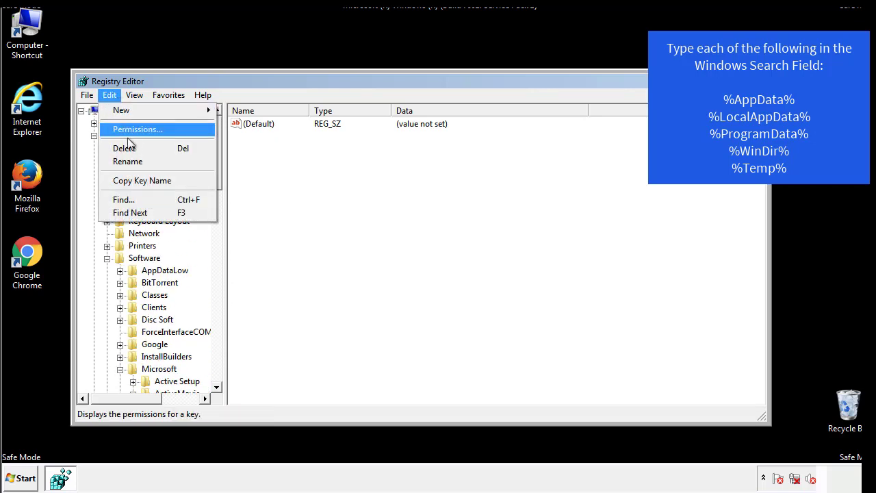
click(124, 199)
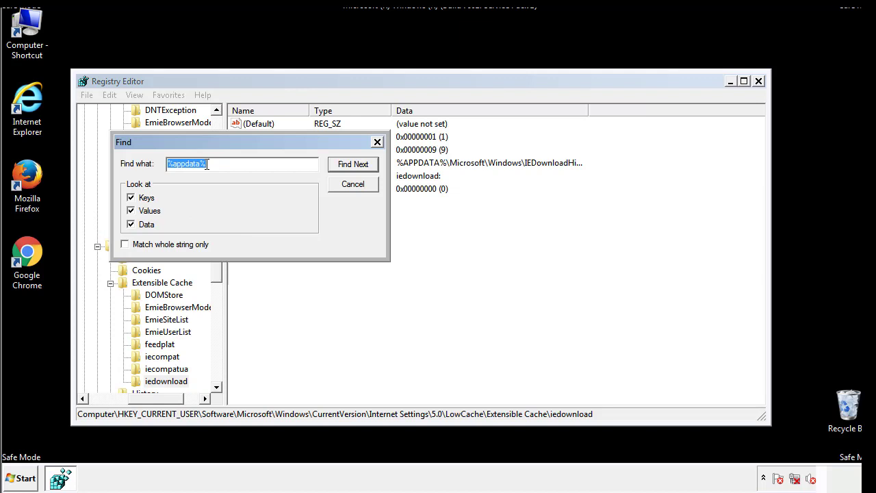
text(%temp%)
key(Return)
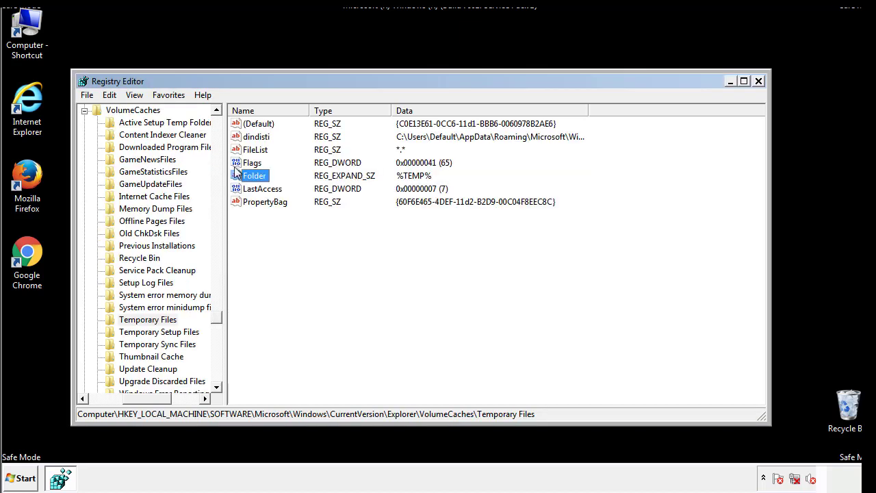
Delete all values in Temporary Files, leaving only an empty (Default)
click(358, 236)
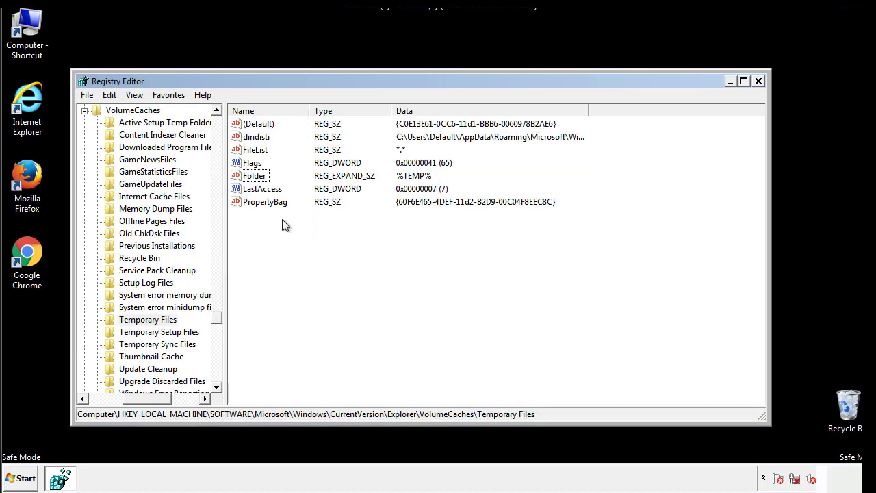
drag(282, 219, 247, 123)
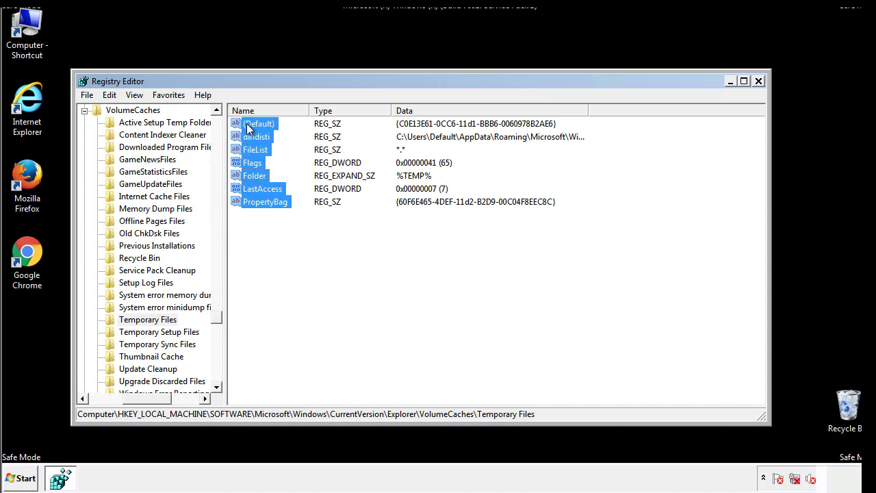
right_click(247, 124)
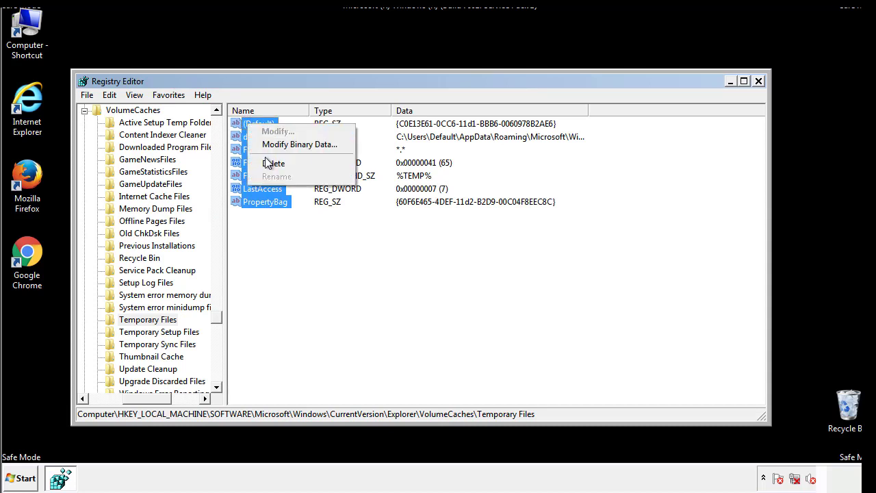
click(267, 162)
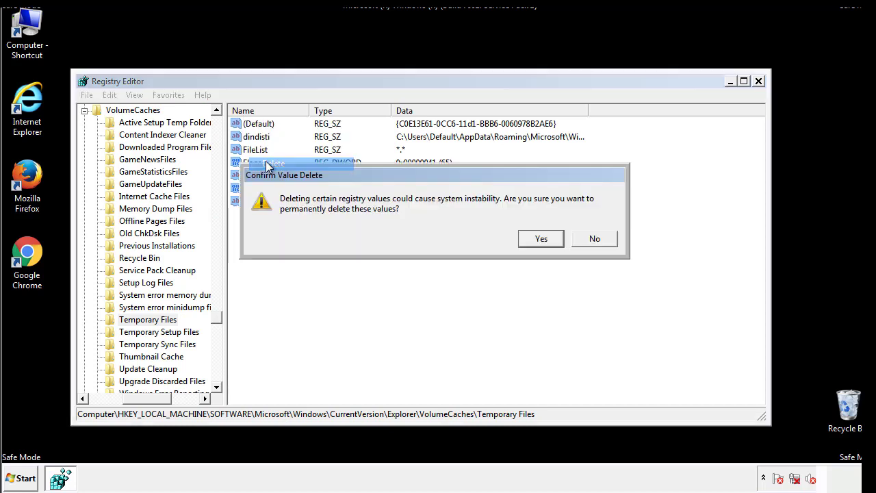
click(556, 239)
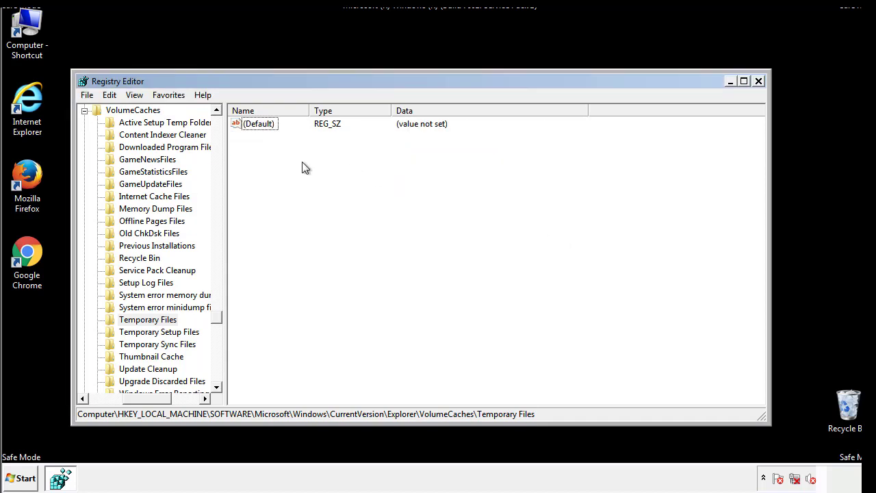
Close Registry Editor and launch msconfig from Start search
click(759, 81)
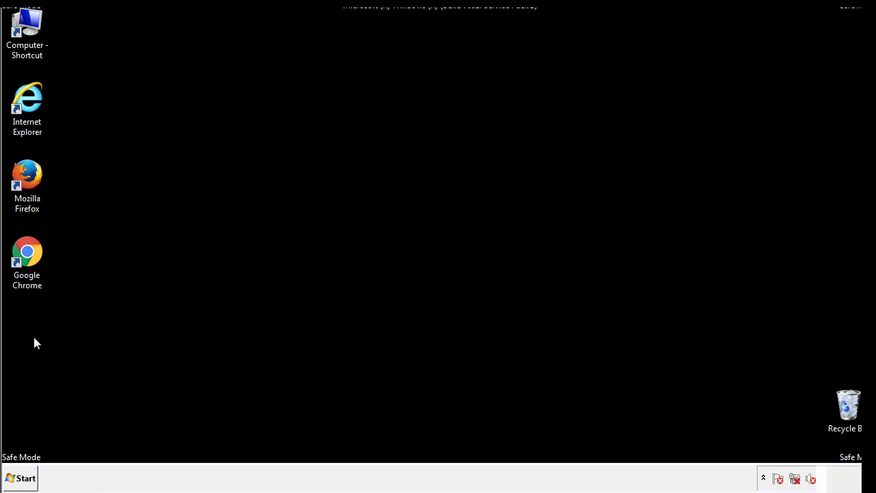
click(20, 481)
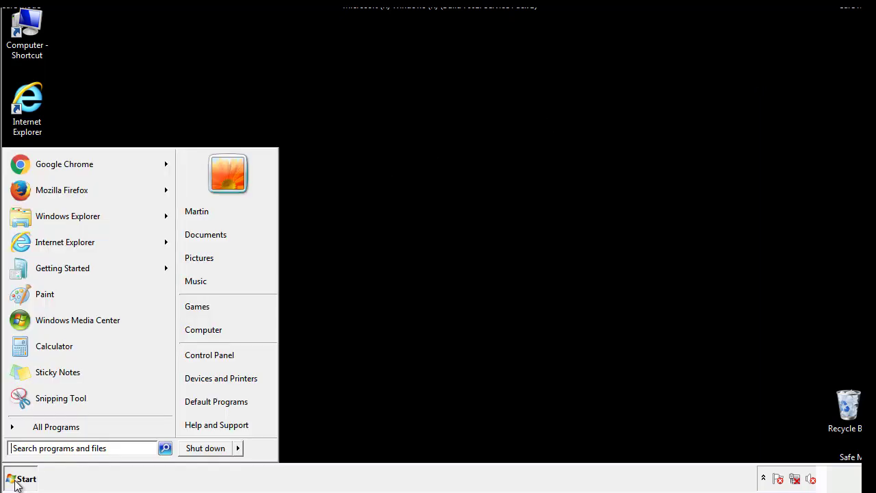
click(48, 448)
text(mscon)
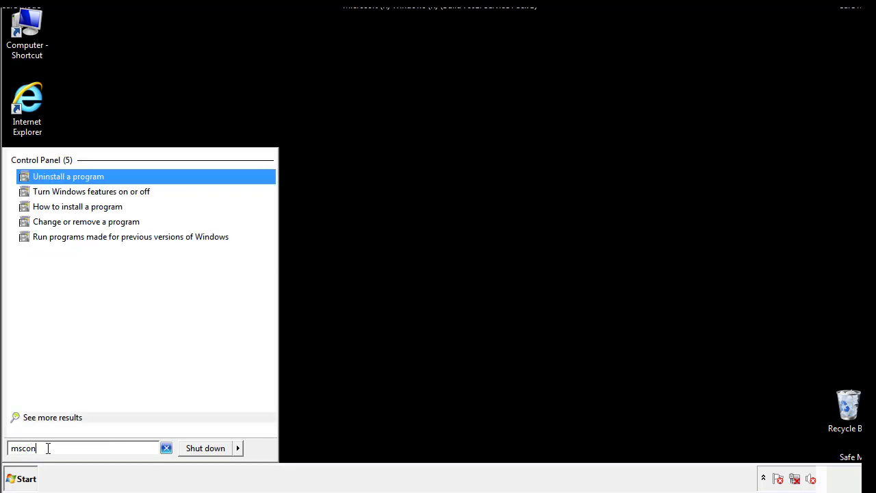
text(fig)
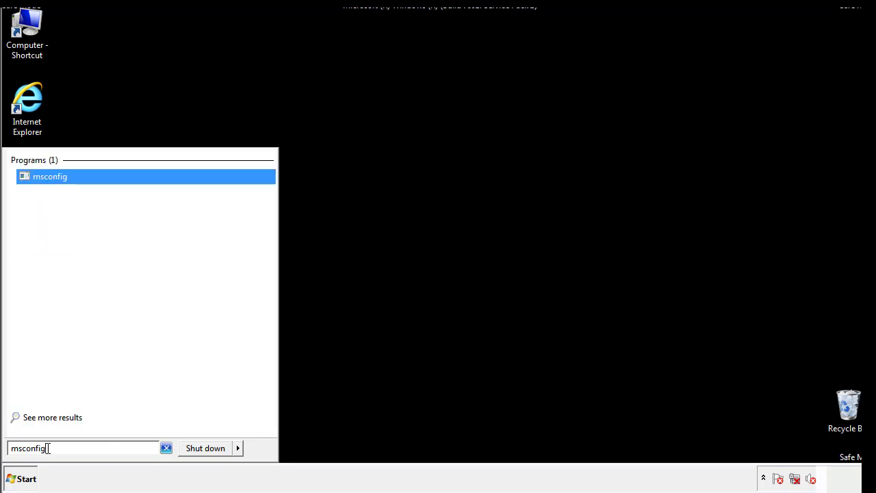
key(Return)
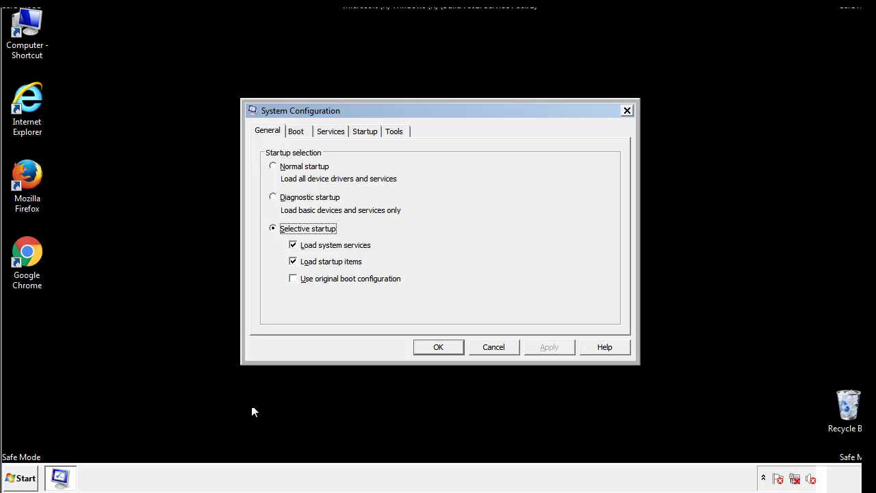
Clear Safe boot on the Boot tab, apply, and restart the computer
click(299, 132)
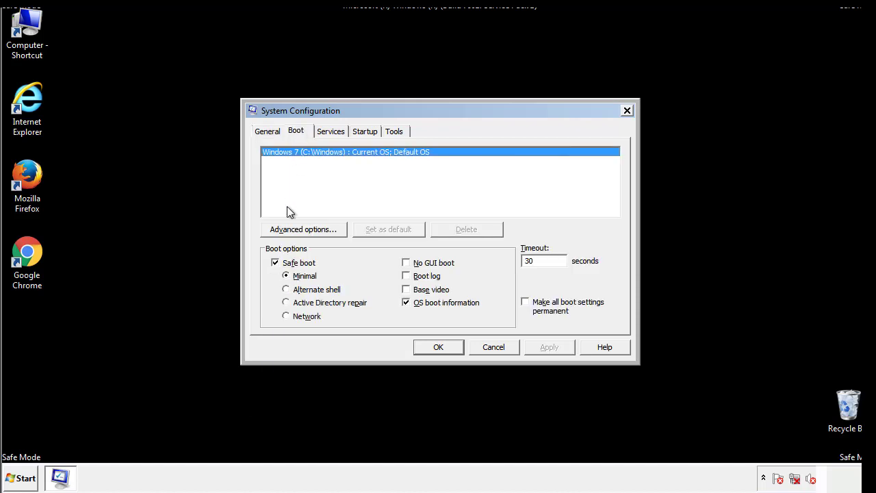
click(277, 264)
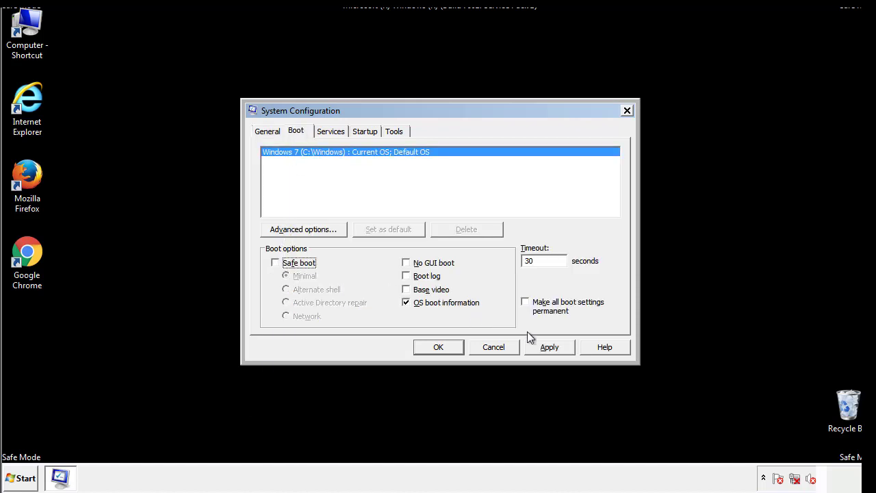
click(551, 347)
click(438, 348)
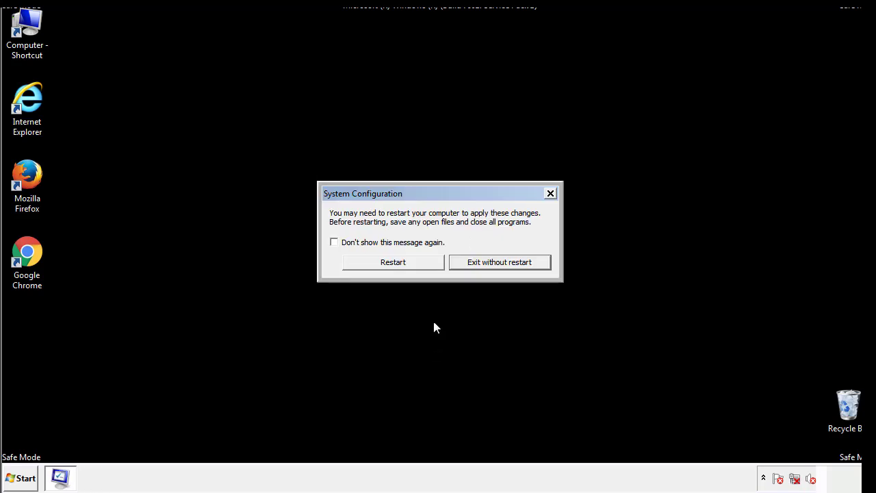
click(406, 267)
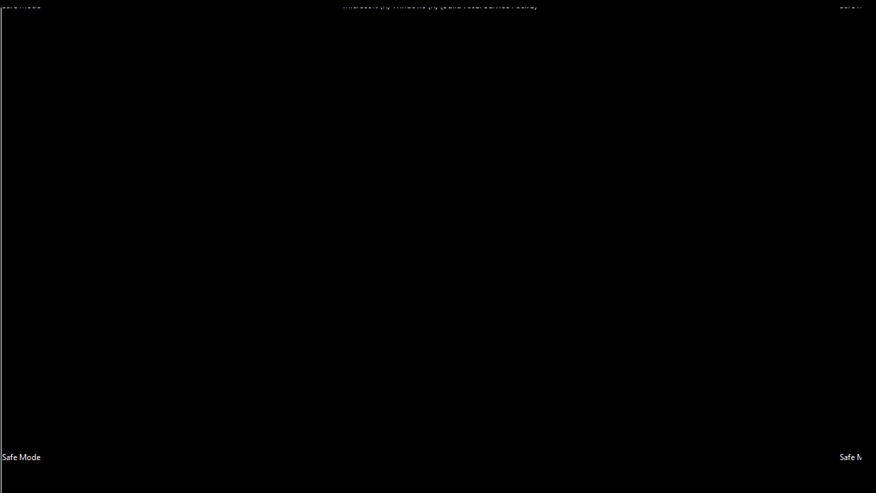